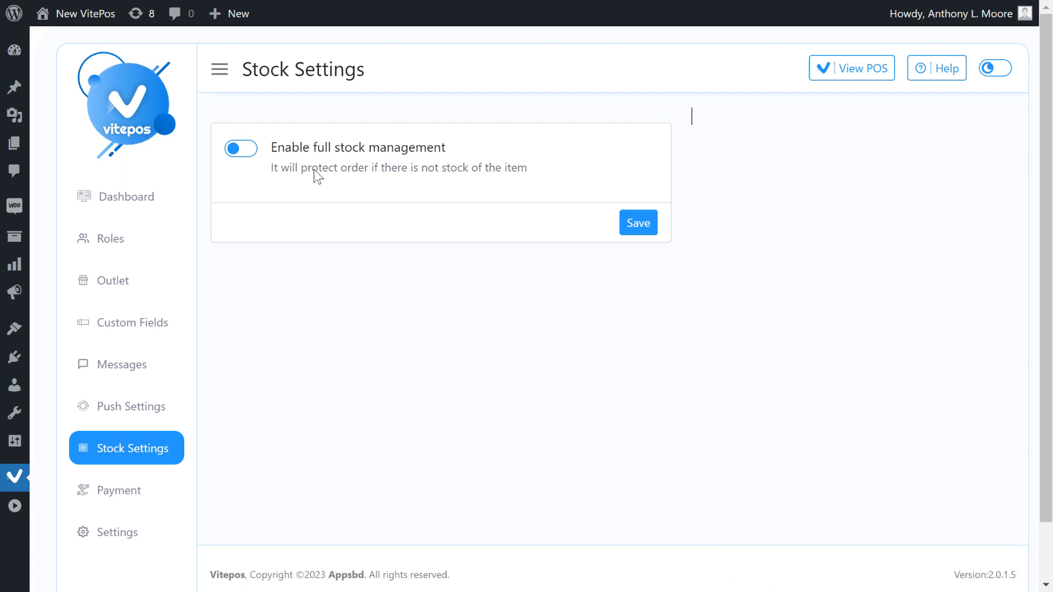
Review the full stock management option and its description on the Stock Settings page
left_click_drag(242, 76, 376, 73)
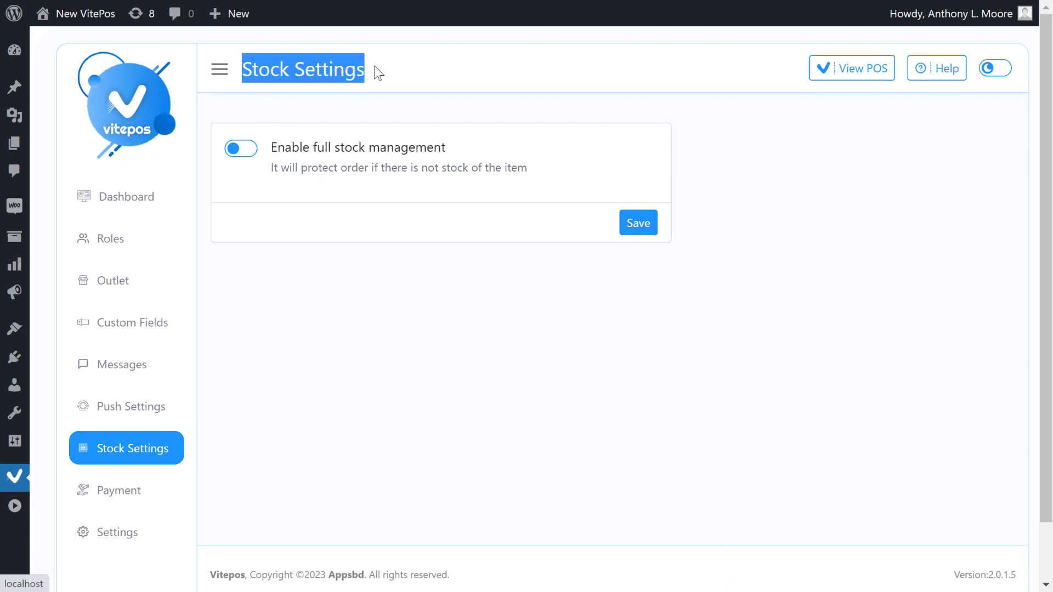
left_click(408, 76)
left_click_drag(272, 148, 461, 147)
left_click(450, 78)
left_click_drag(270, 167, 539, 167)
left_click(529, 107)
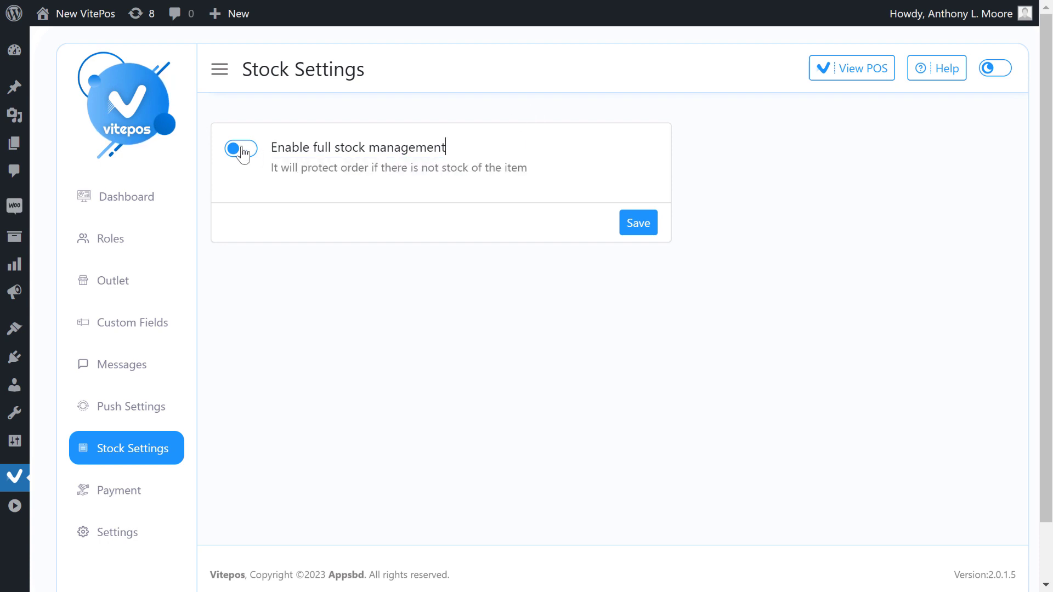
Open the POS and add one Wave Jasmine and one Fresh Tisu to the cart
left_click(857, 82)
left_click(529, 209)
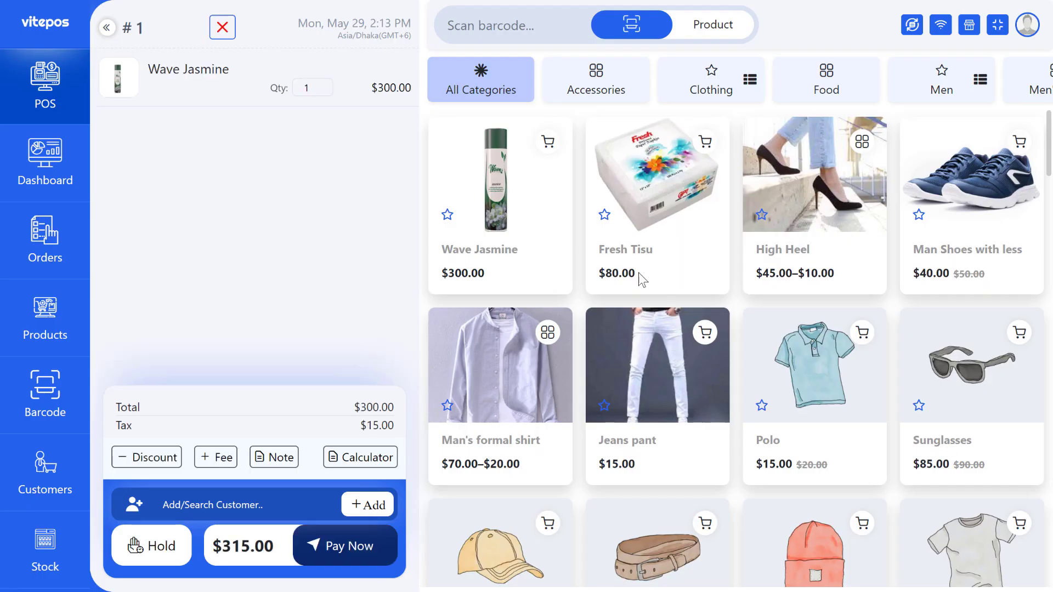
left_click(664, 219)
Add the High Heel in brand Apex and color Black, plus the Man Shoes with less, to the cart
left_click(750, 270)
left_click(601, 186)
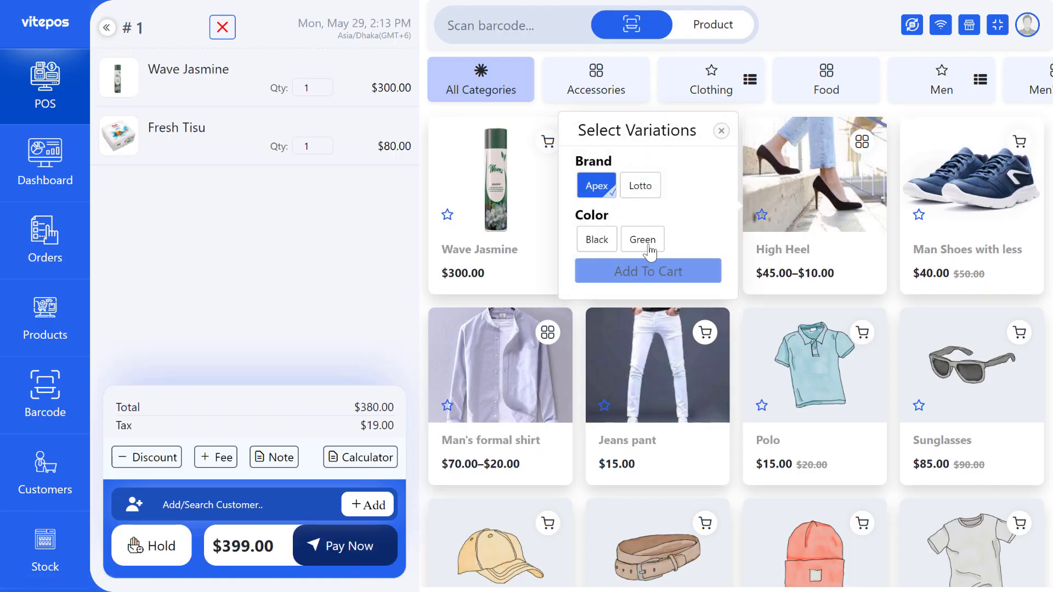
left_click(647, 244)
left_click(596, 239)
left_click(647, 270)
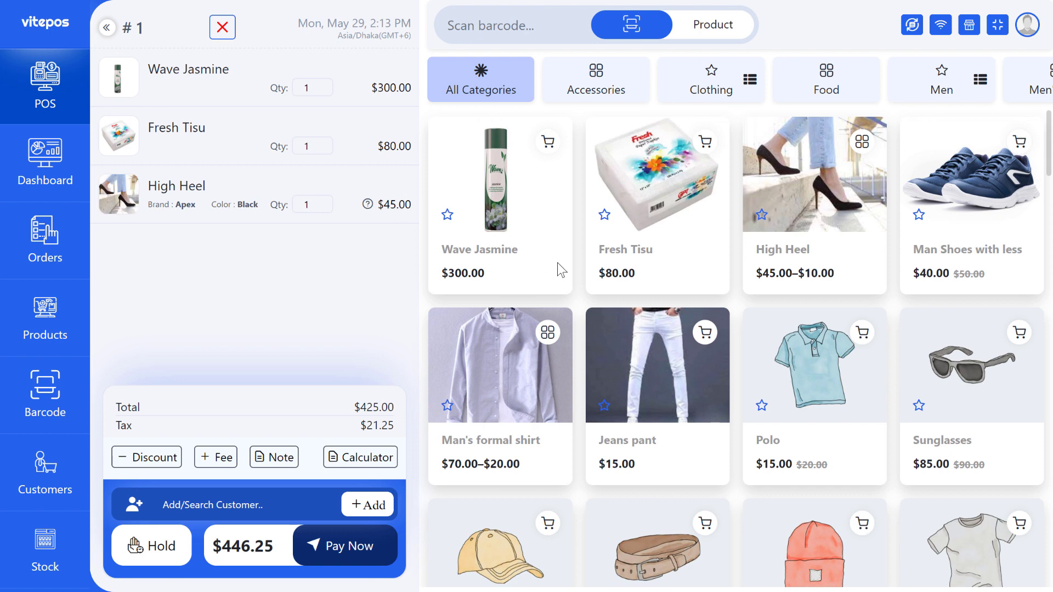
left_click(965, 212)
Check out the cart and pay the exact $488.25 in cash
left_click(346, 545)
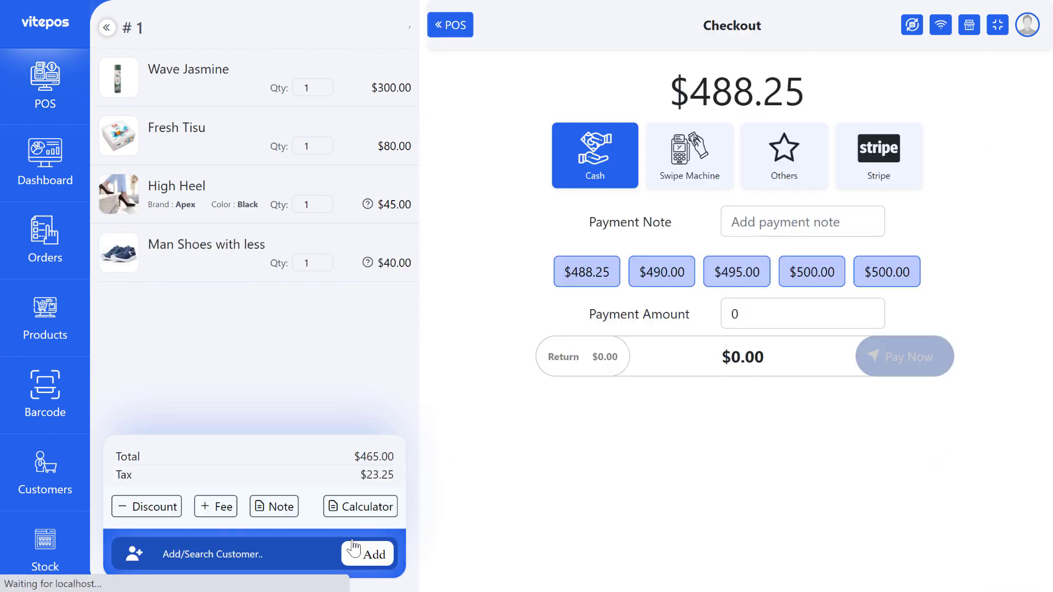
left_click(587, 272)
left_click(907, 360)
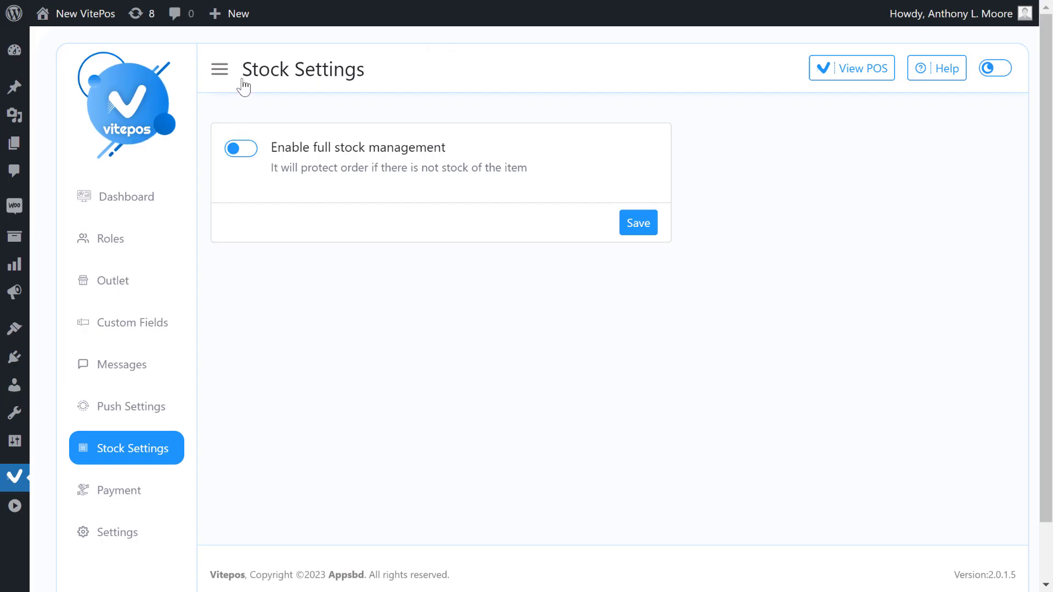
Enable full stock management in the WordPress Stock Settings with Woocommerce stock (Single stock) as the stock type, and save
left_click_drag(240, 71, 418, 94)
left_click_drag(265, 154, 463, 151)
left_click(463, 150)
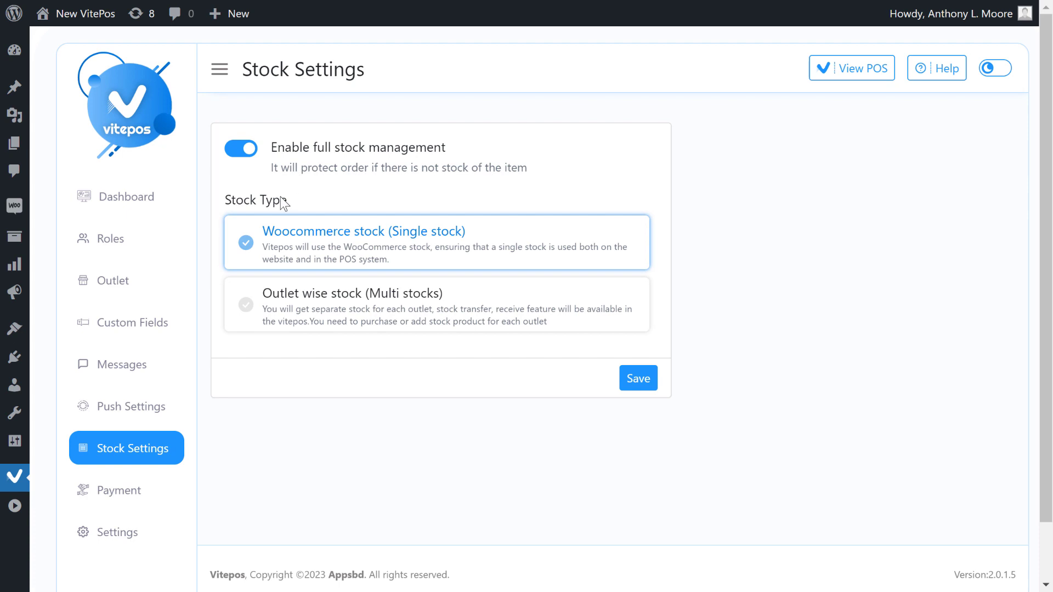
left_click_drag(226, 207, 307, 203)
left_click(315, 204)
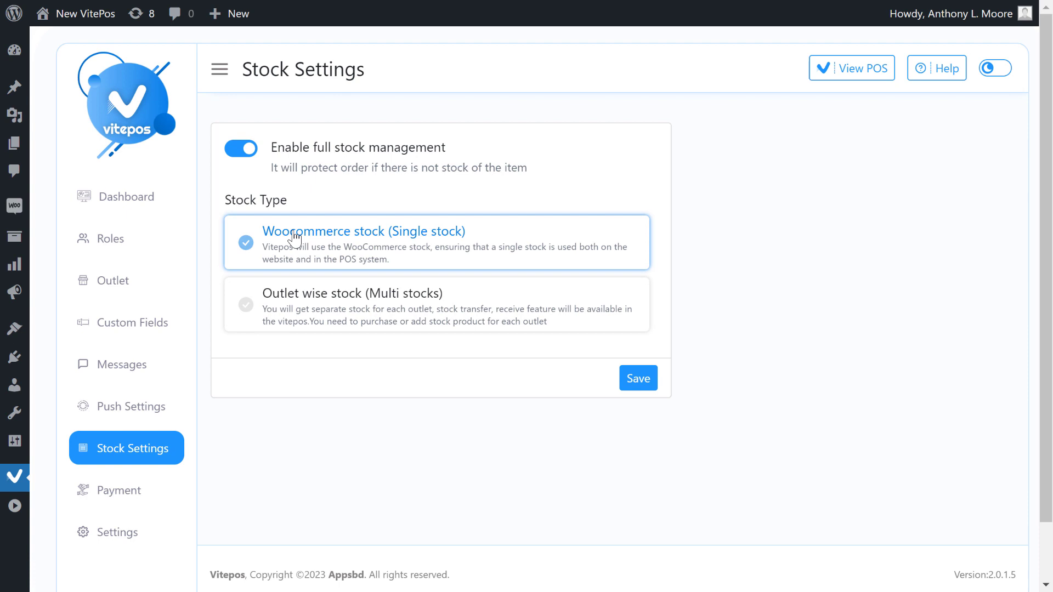
left_click(612, 388)
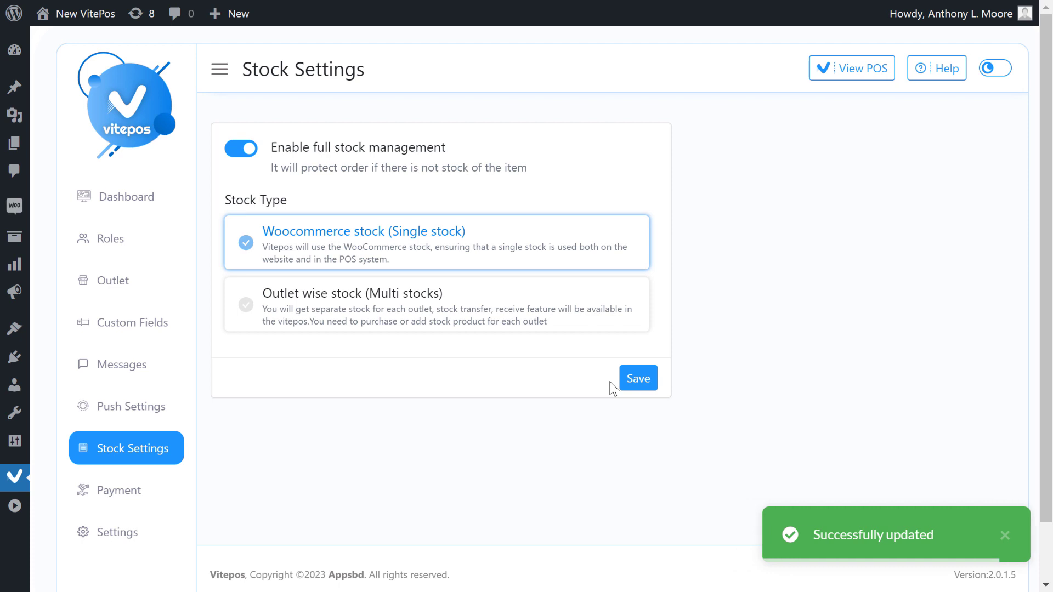
Open the POS, add Fresh Tisu to the cart and set its quantity to 100
left_click(835, 82)
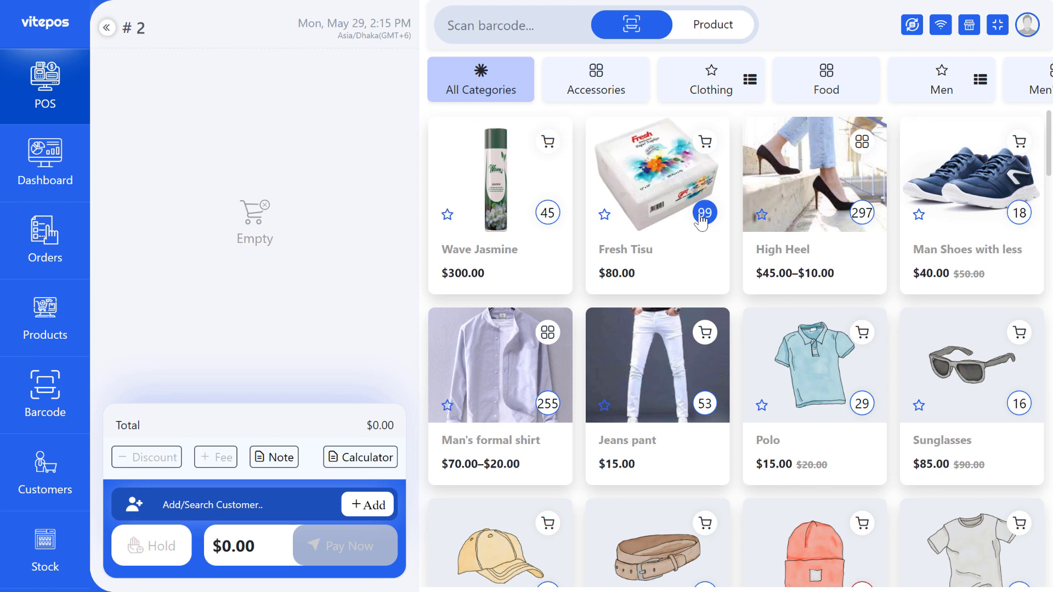
left_click(662, 195)
double_click(302, 88)
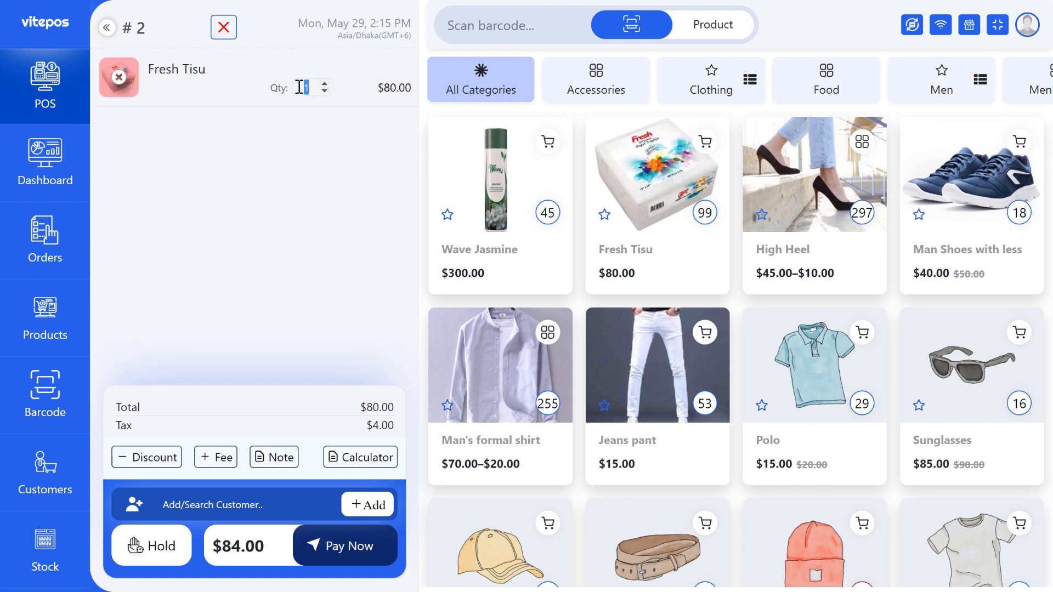
type("00")
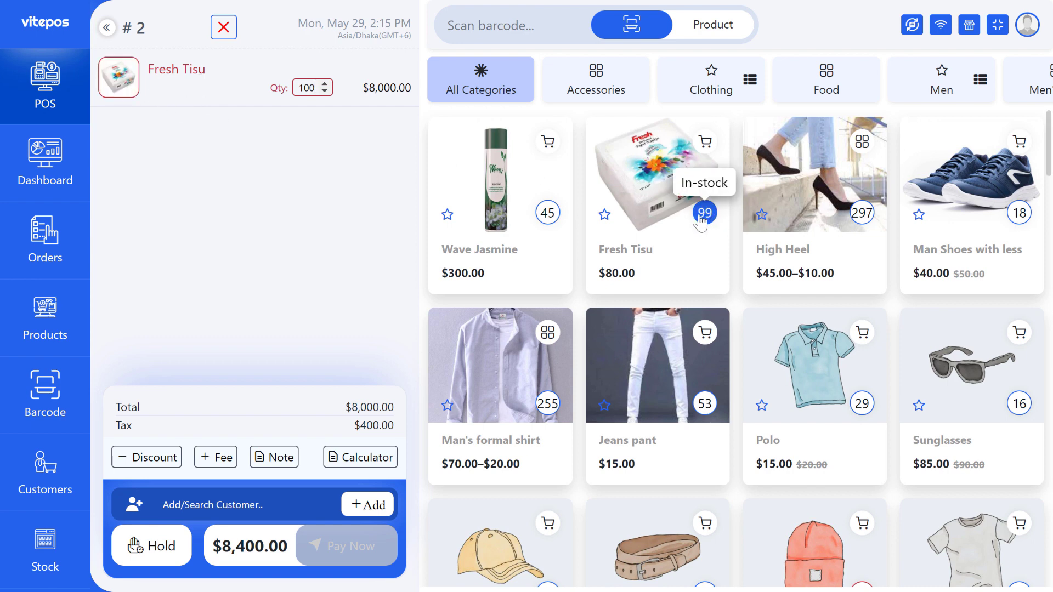
Set the Fresh Tisu quantity to 50 and pay the exact $4,200.00 in cash
double_click(307, 89)
type("50")
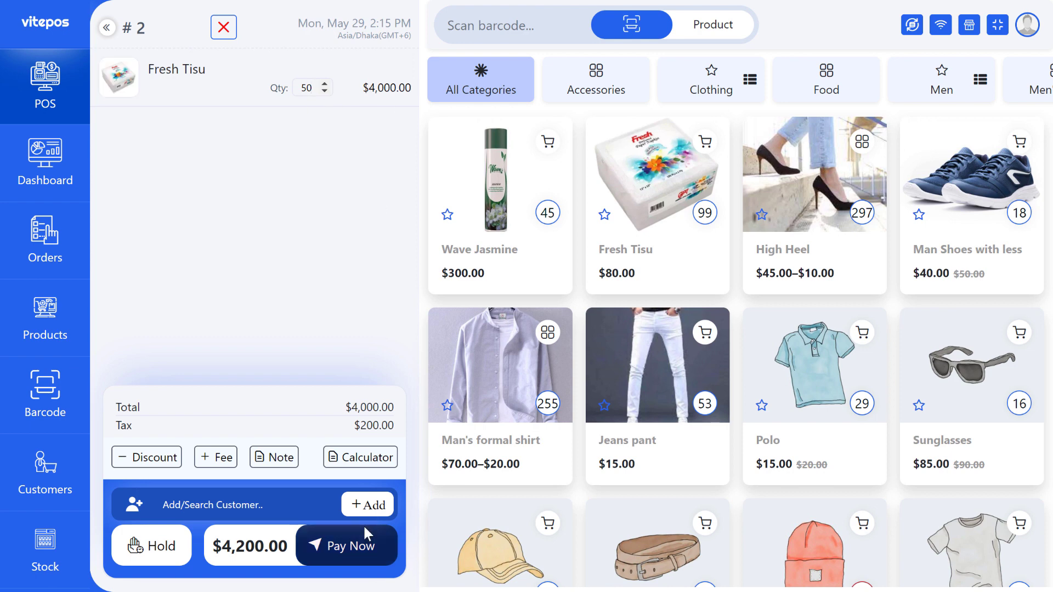
left_click(352, 546)
left_click(543, 271)
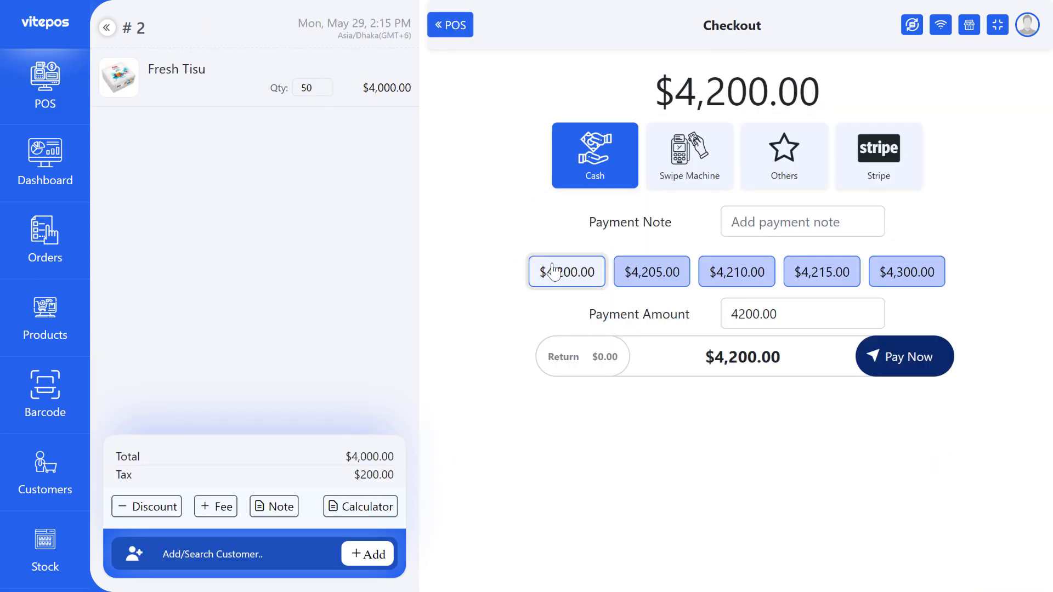
left_click(900, 357)
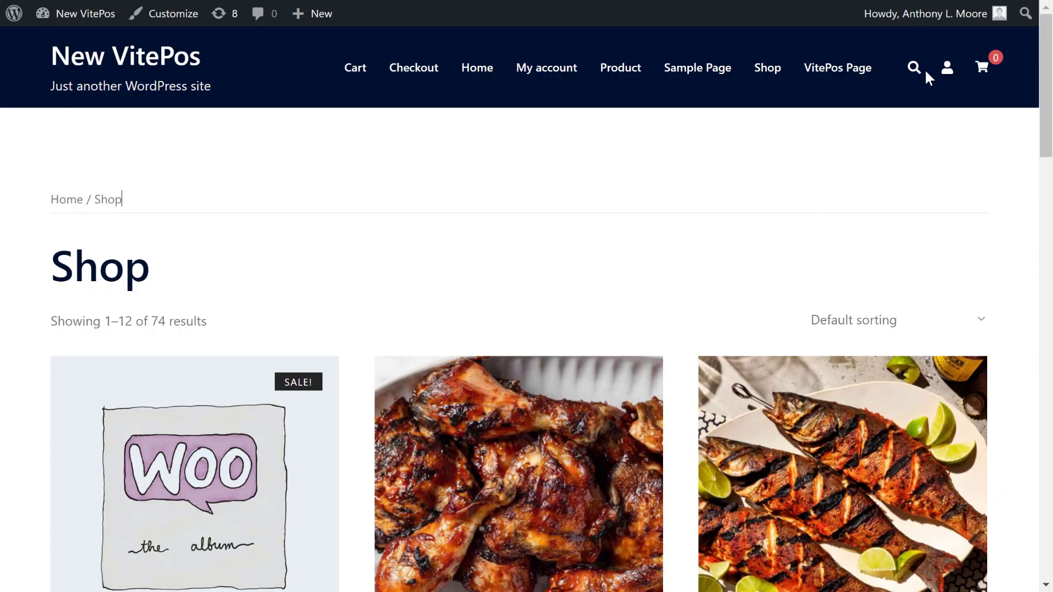
Search the online shop for "tisu" and open the Fresh Tisu product page
left_click(915, 68)
left_click(427, 147)
type("tisu")
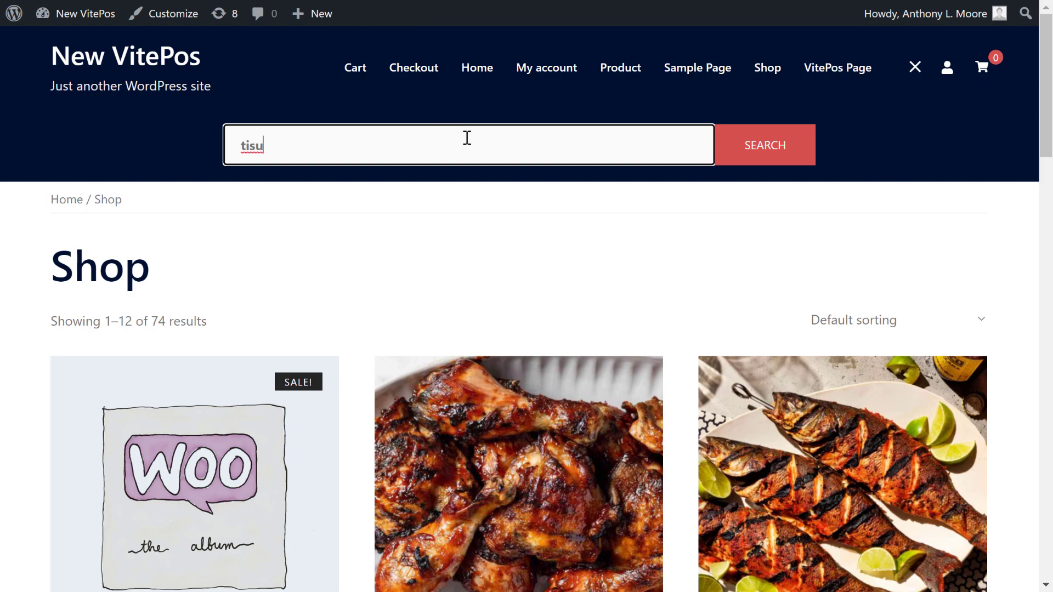
left_click(726, 146)
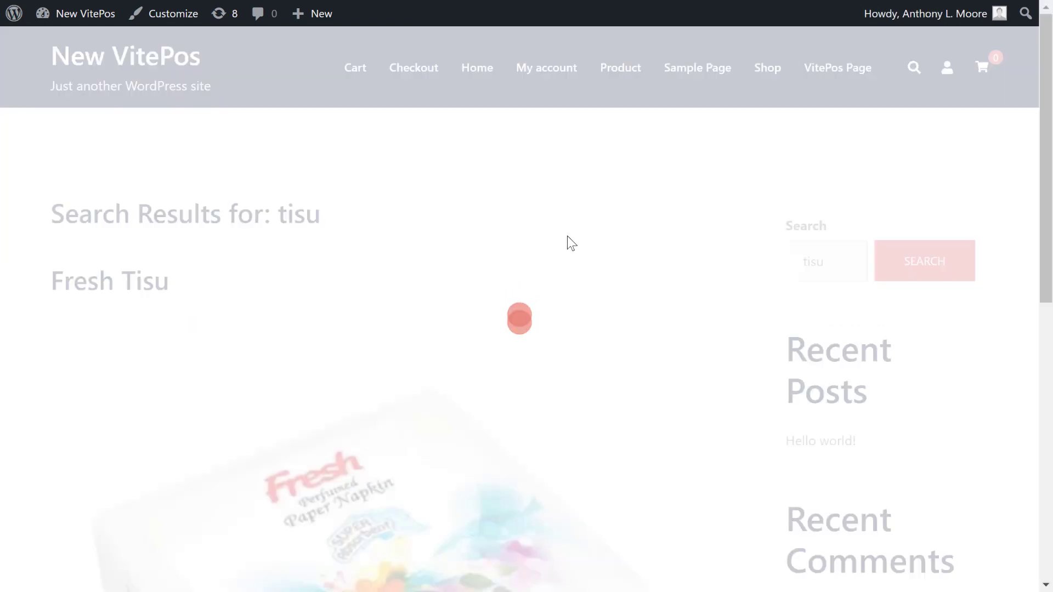
scroll(564, 241, "down", 3)
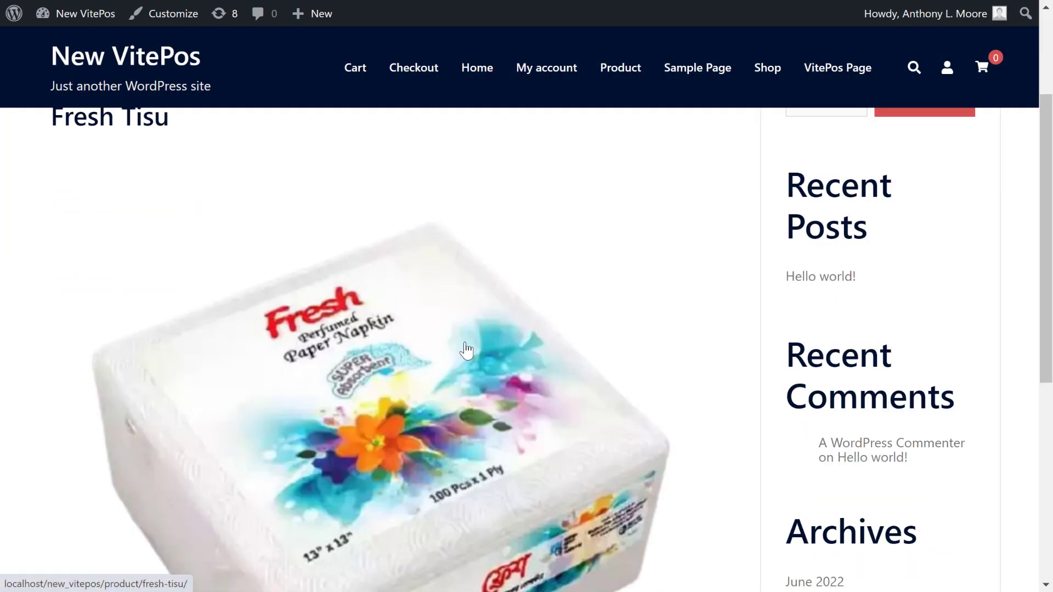
scroll(460, 348, "up", 3)
left_click(446, 332)
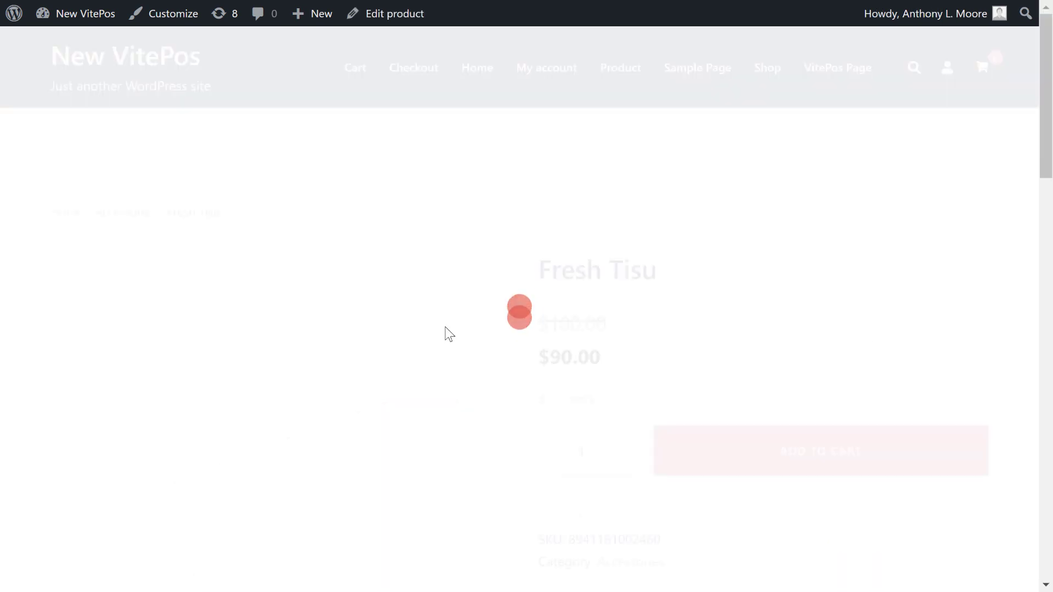
Check the in-stock count on the Fresh Tisu product page
left_click_drag(524, 393, 608, 402)
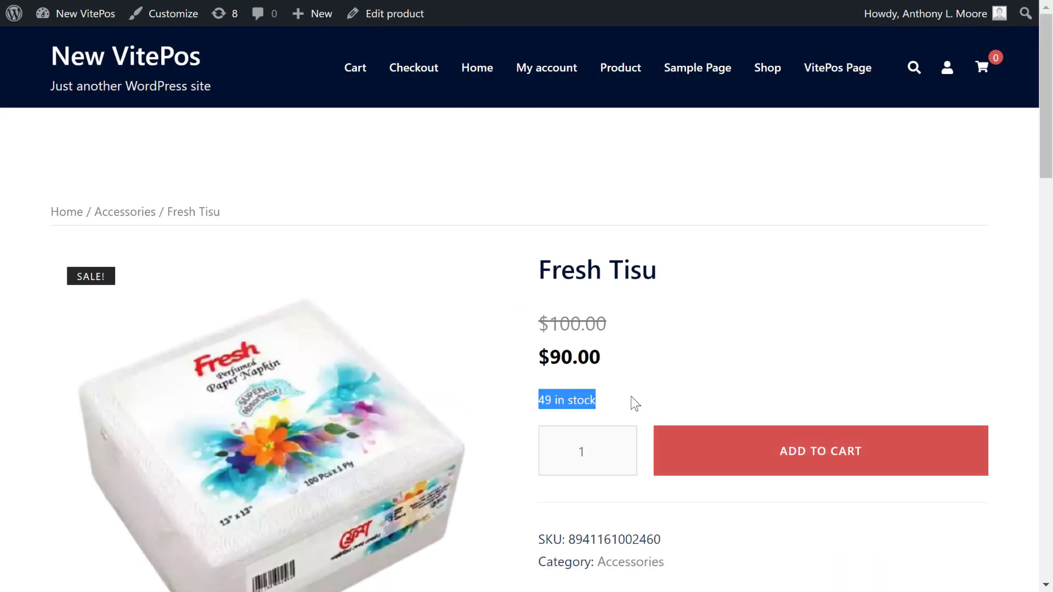
left_click_drag(528, 403, 630, 399)
left_click(525, 396)
left_click_drag(525, 396, 617, 400)
left_click(621, 405)
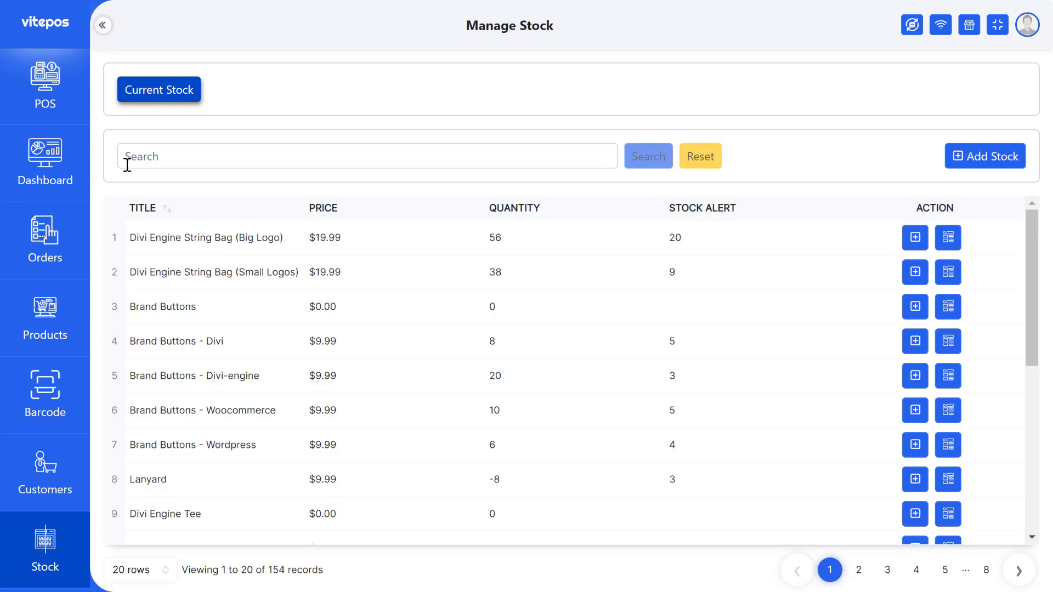
Search the POS stock list for "tisu", check the Fresh Tisu quantity and reset the search
left_click(127, 159)
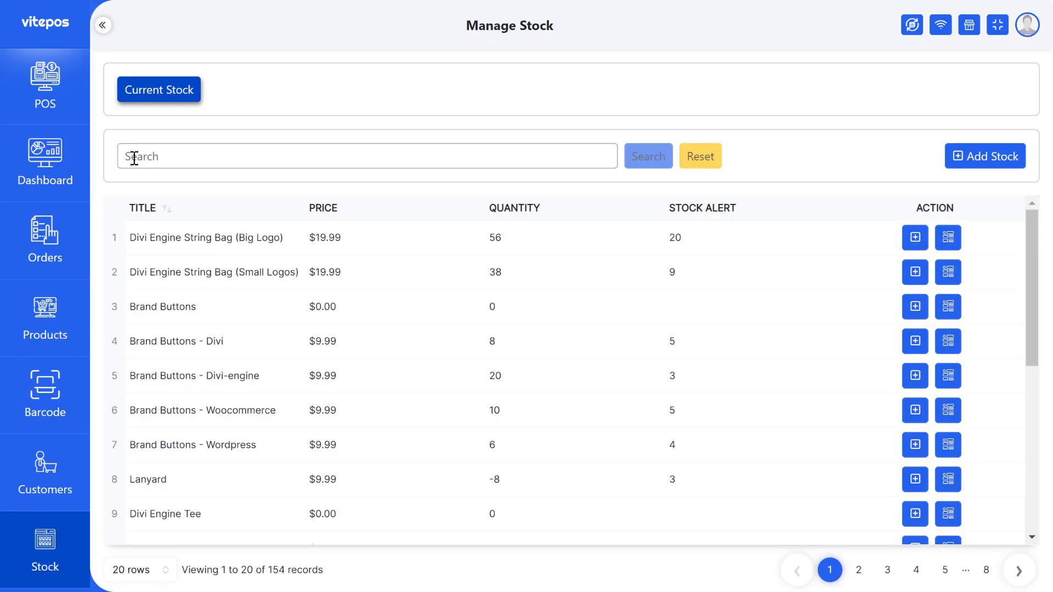
type("tisu")
left_click(647, 161)
double_click(498, 237)
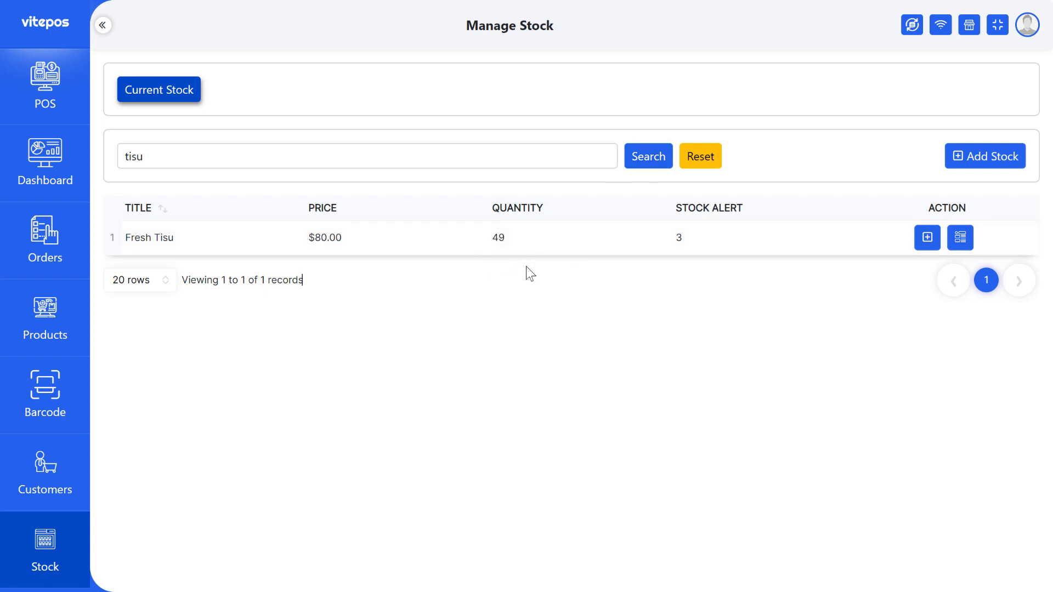
left_click(700, 157)
Start a new stock entry with a supplier, the outlet Luigi's Fashion House and the product Fresh Tisu
left_click(981, 159)
left_click(357, 274)
left_click(272, 334)
left_click(331, 344)
type("tis")
left_click(492, 370)
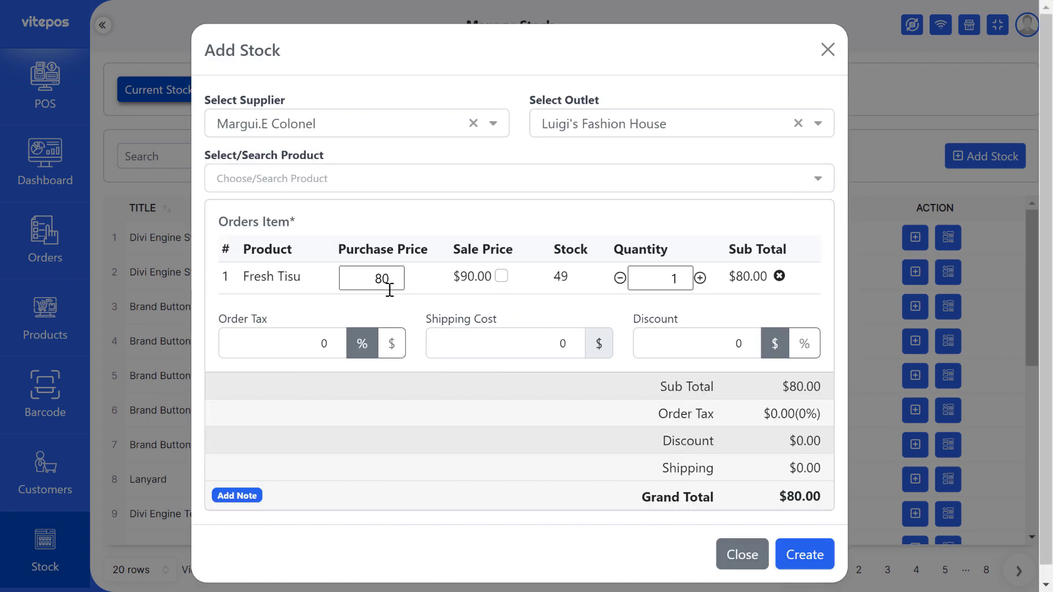
Set the Fresh Tisu purchase quantity to 11, create the stock entry and close the dialog
type("11")
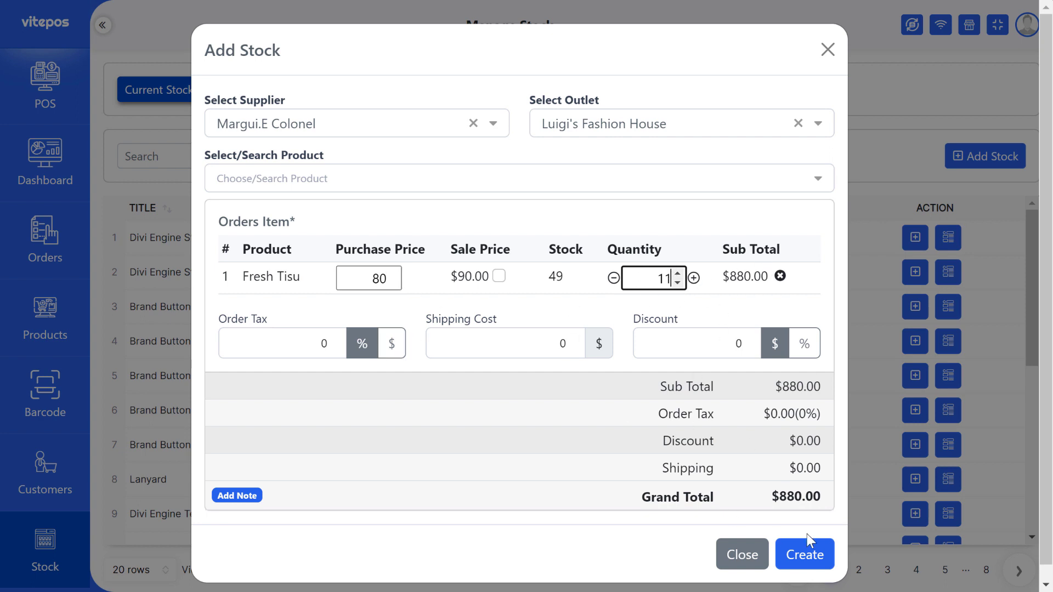
left_click(813, 560)
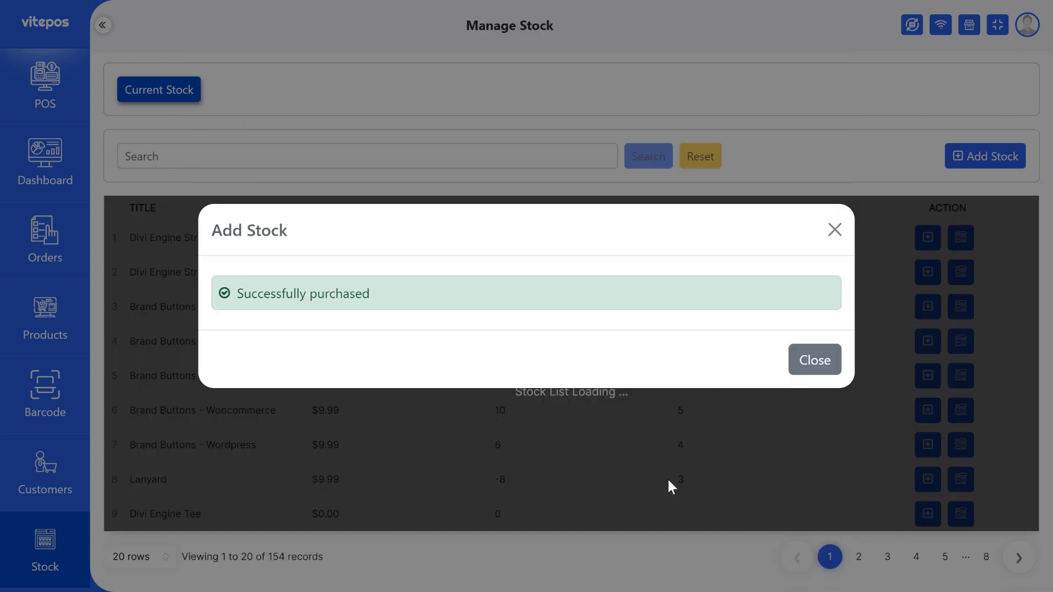
left_click(825, 360)
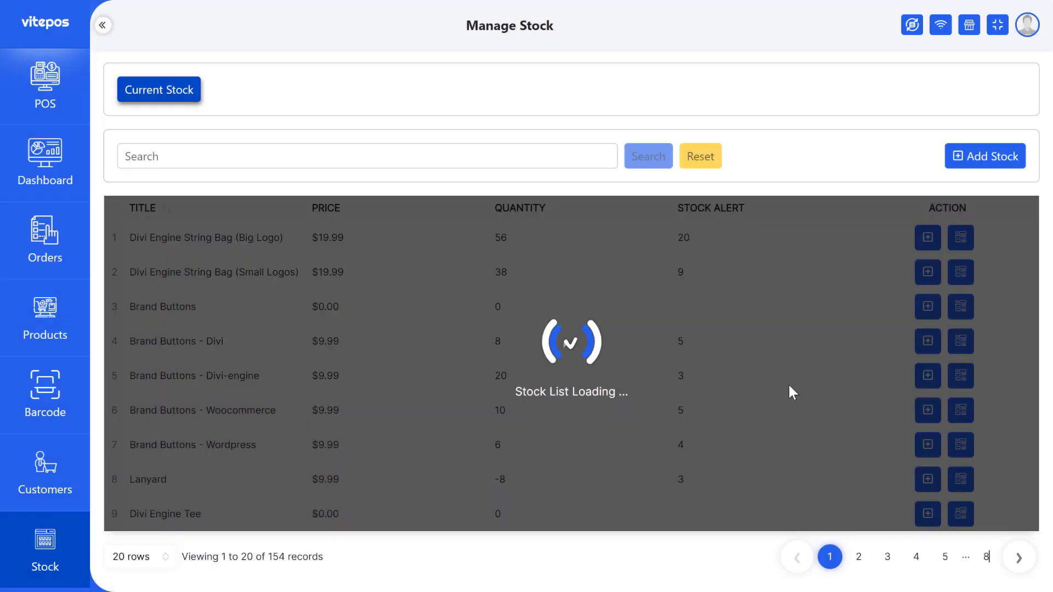
Reload the Fresh Tisu product page in the online shop and check its updated stock count
left_click(27, 104)
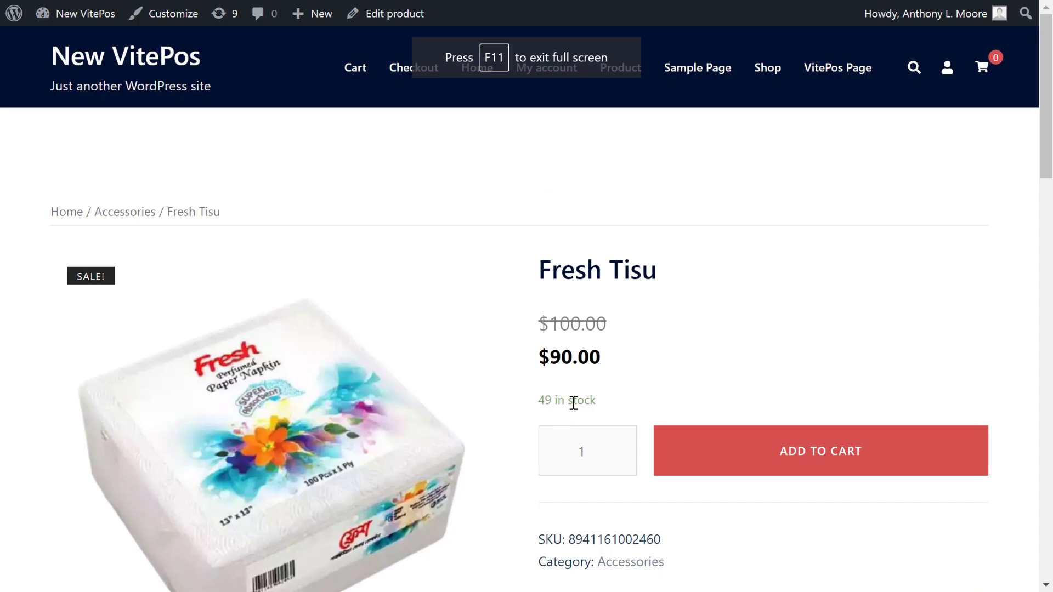
key("F5")
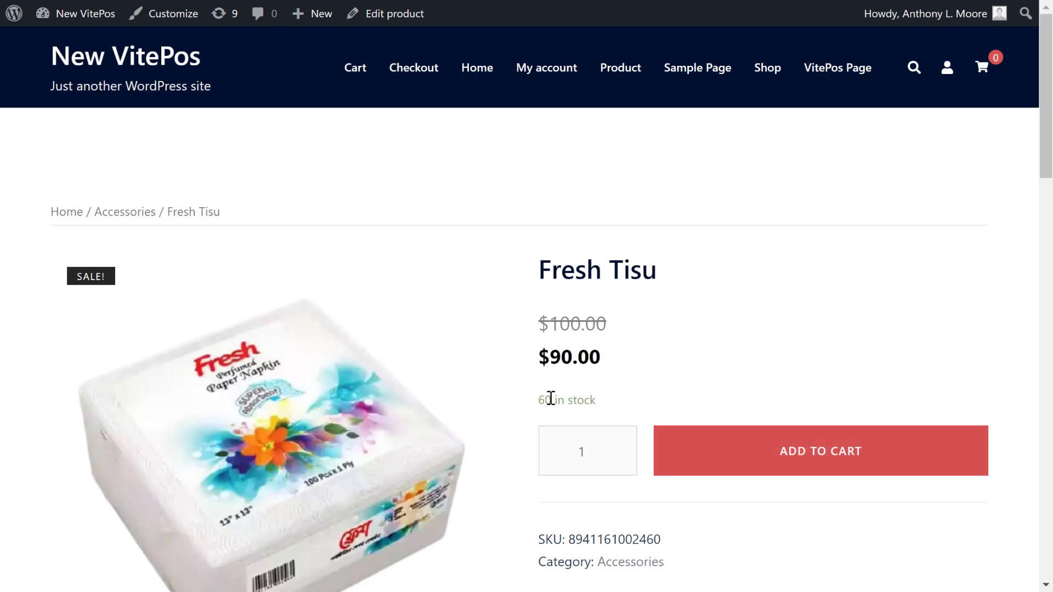
triple_click(550, 400)
left_click(574, 404)
left_click_drag(577, 404, 627, 403)
left_click(610, 416)
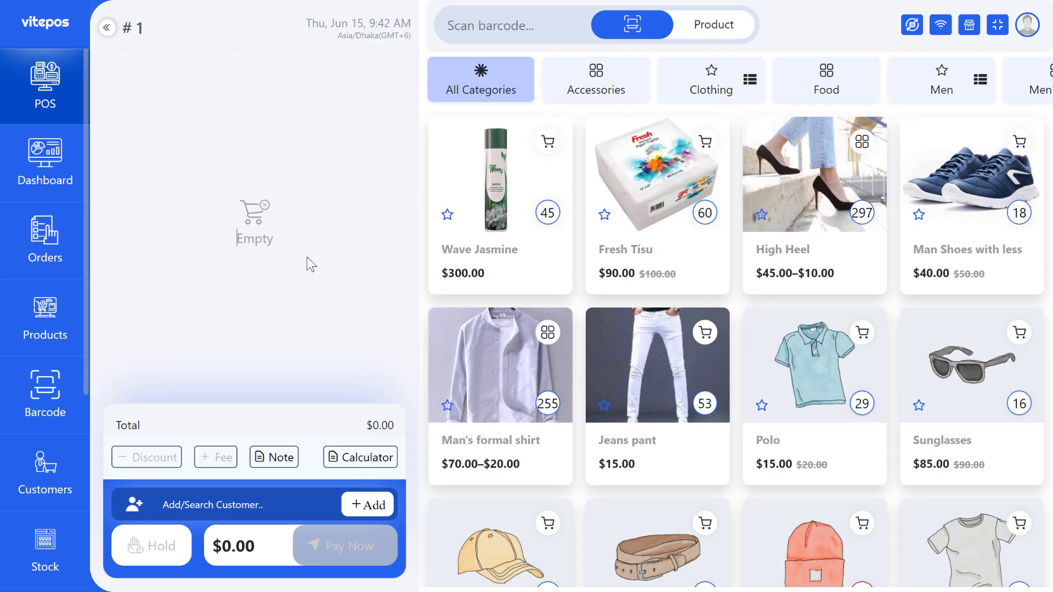
Search the POS stock list for "fresh" and inspect the Fresh Tisu entry and its row actions
left_click(45, 545)
type("fresh")
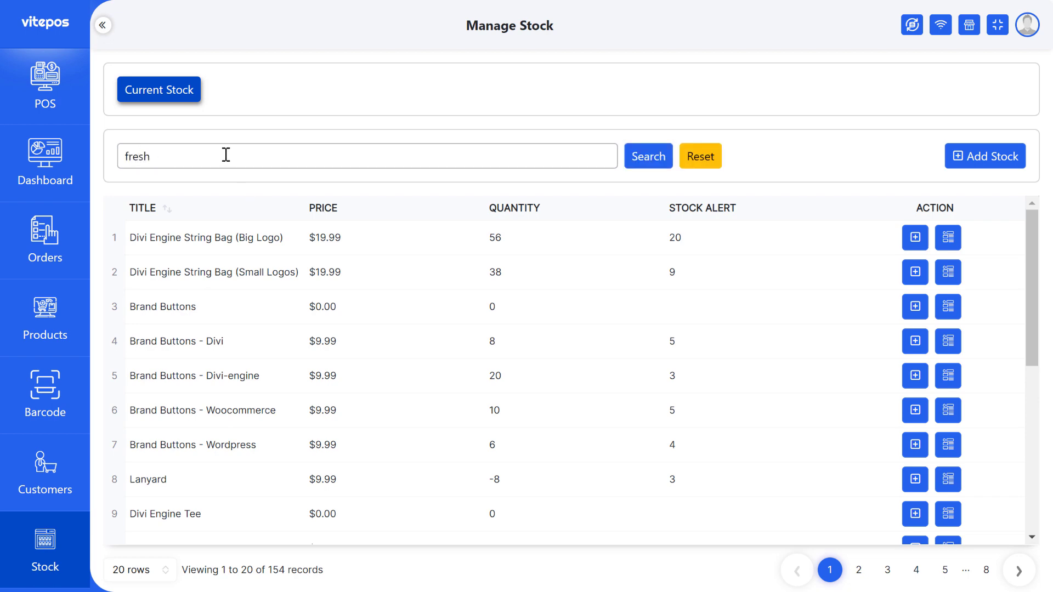
key("Return")
triple_click(218, 227)
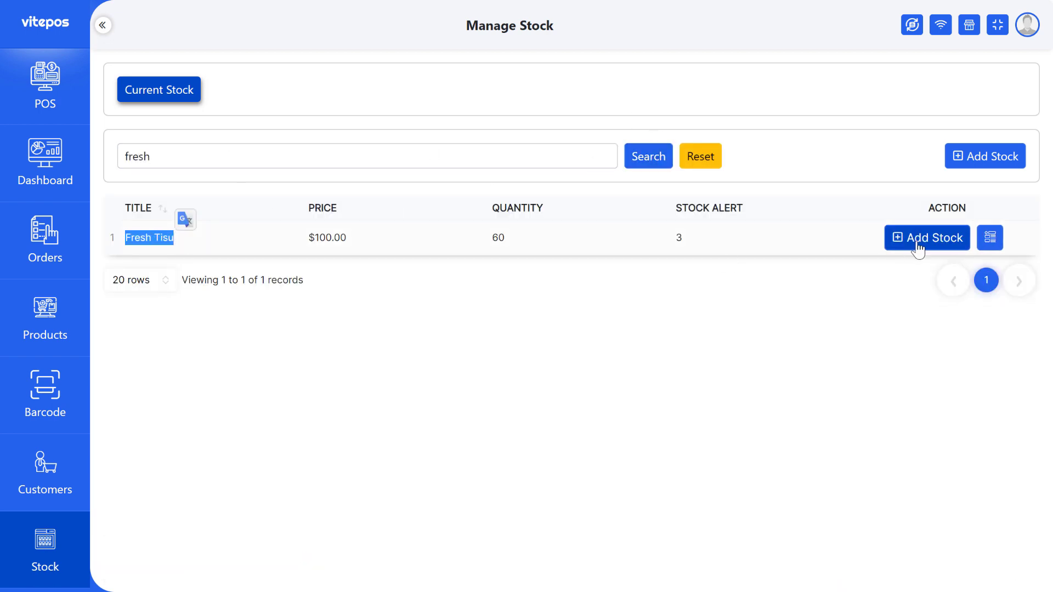
left_click(972, 241)
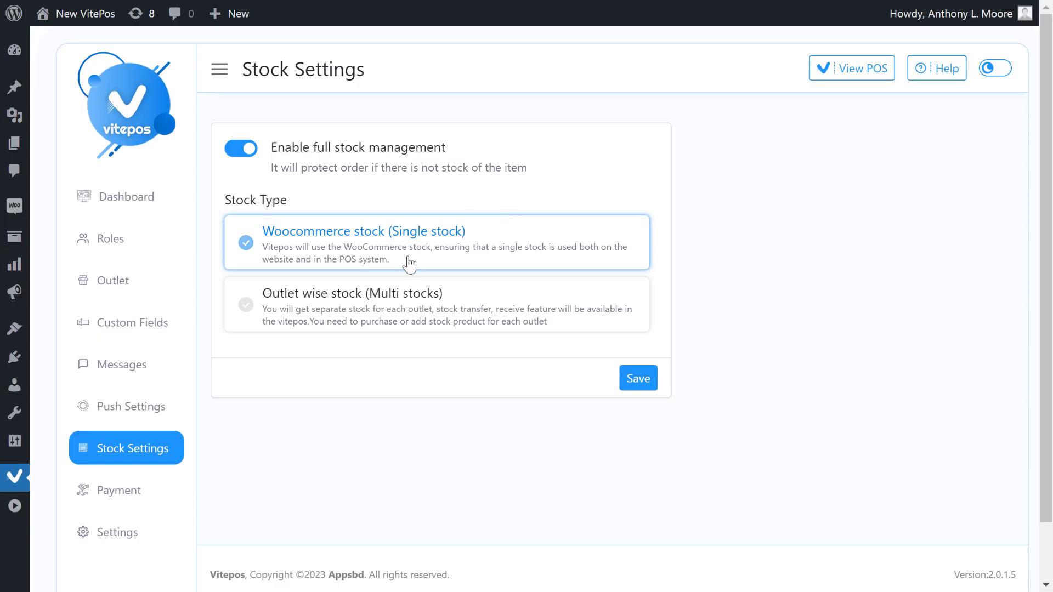
Switch the stock type to Outlet wise stock (Multi stocks) and save the stock settings
left_click_drag(261, 296, 459, 307)
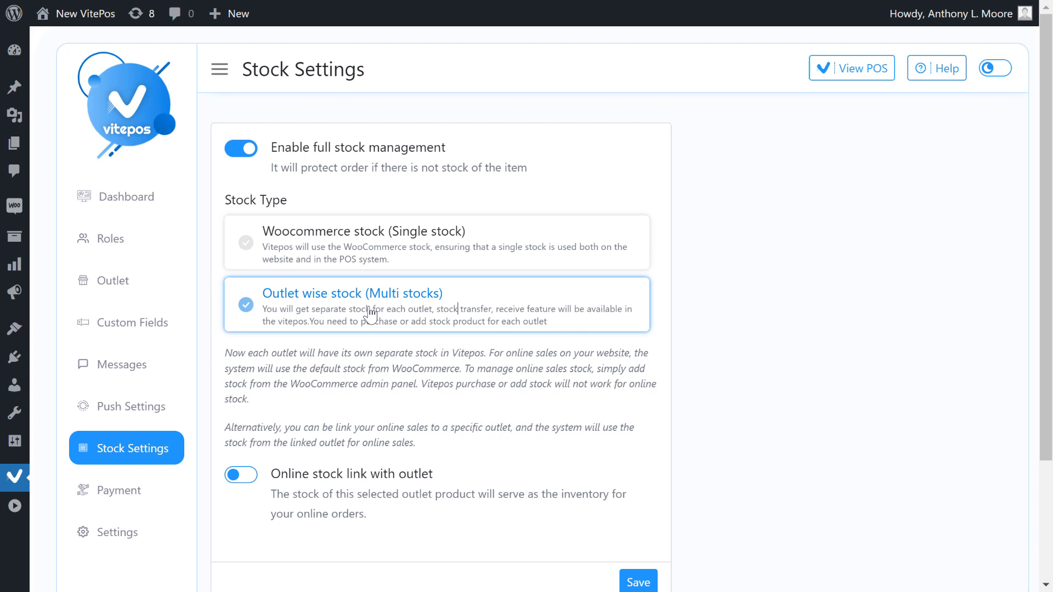
scroll(370, 314, "down", 1)
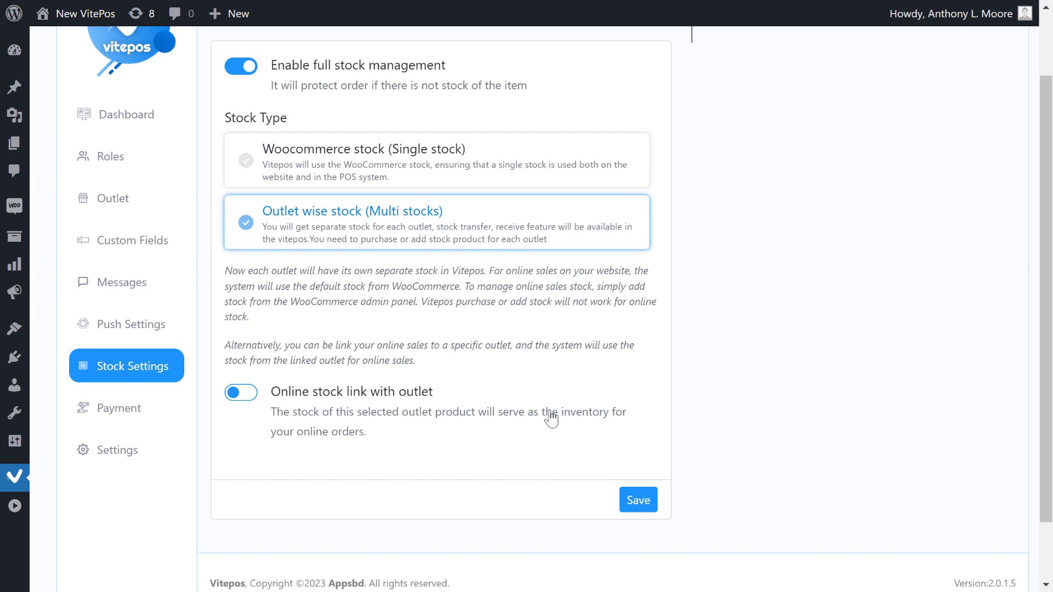
left_click(636, 493)
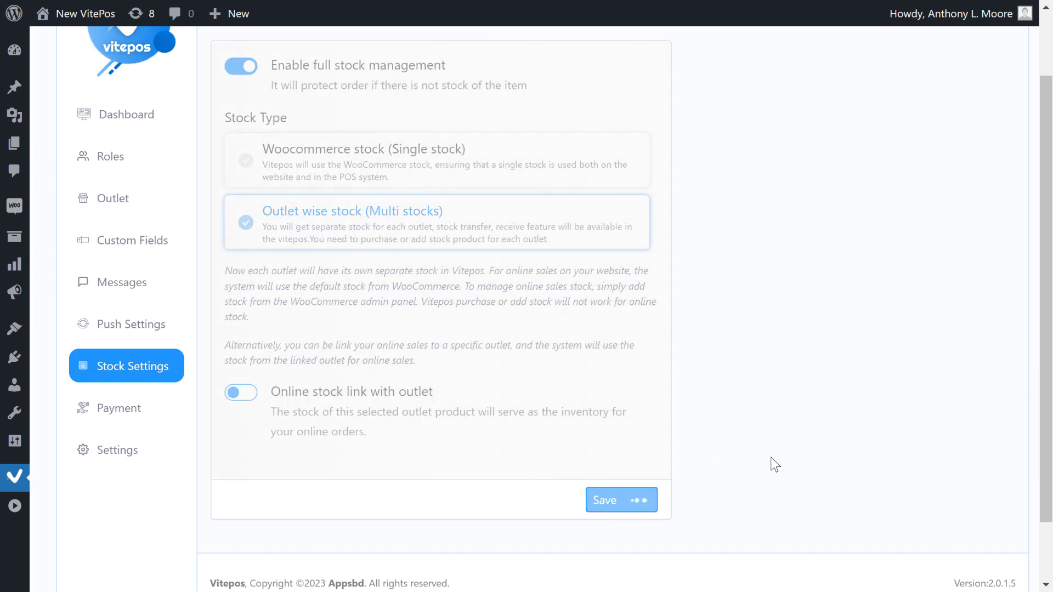
scroll(768, 340, "up", 2)
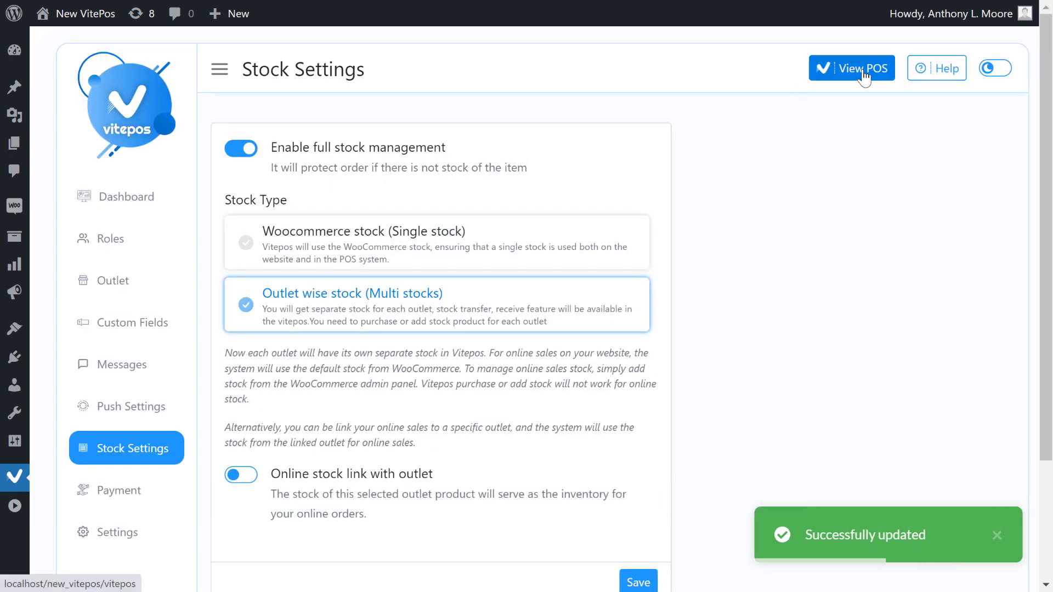
Open the POS, check the outlet name in the current cash drawer information and return to the selling screen
left_click(847, 76)
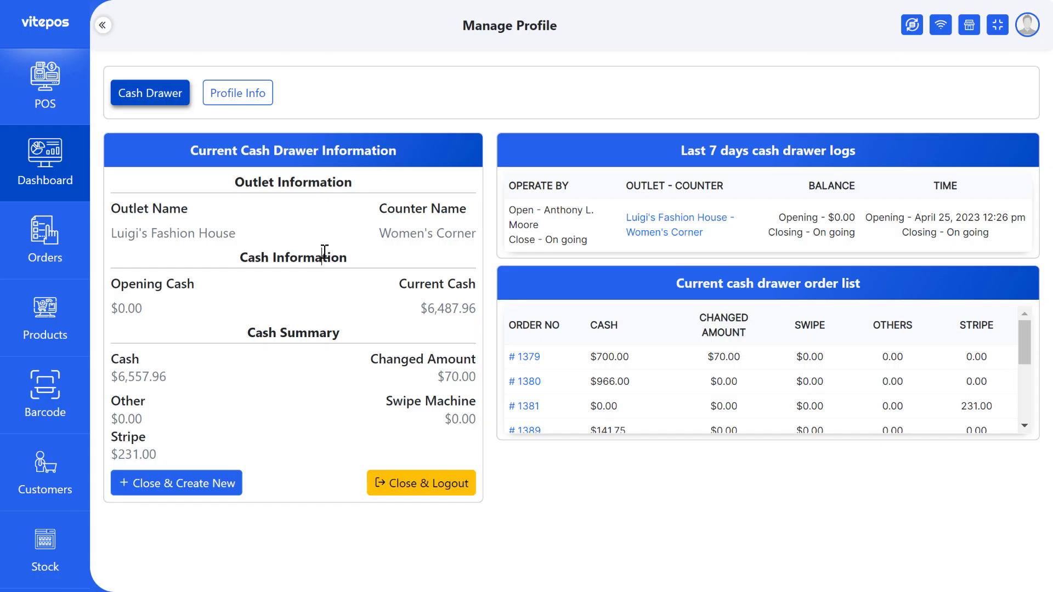
left_click_drag(110, 233, 229, 233)
left_click(279, 239)
left_click_drag(121, 234, 244, 234)
left_click(78, 178)
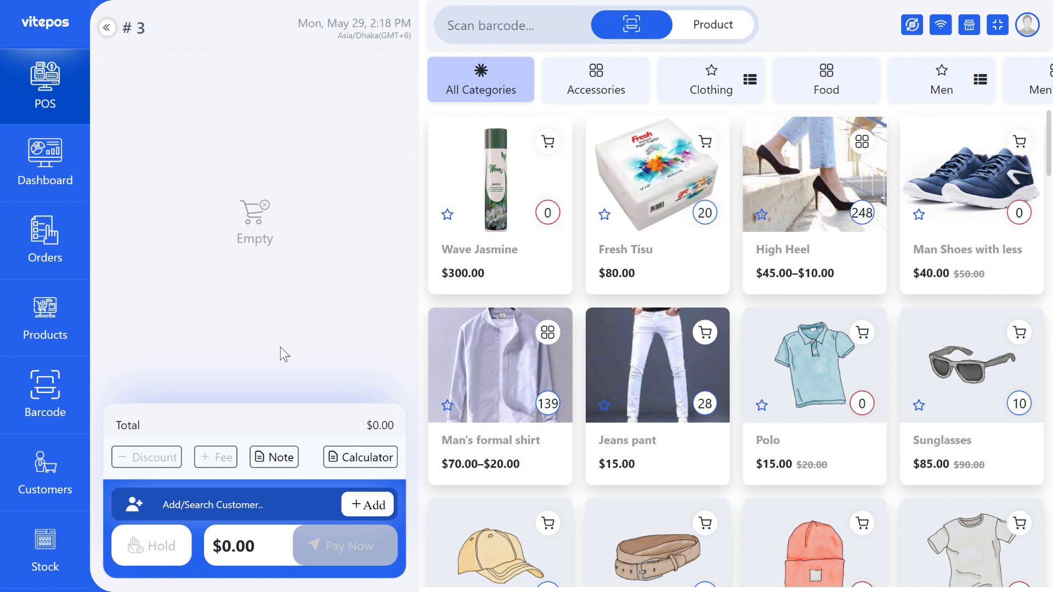
Search the POS stock list for "tisu" and check the Fresh Tisu quantity at this outlet
left_click(45, 548)
type("tis")
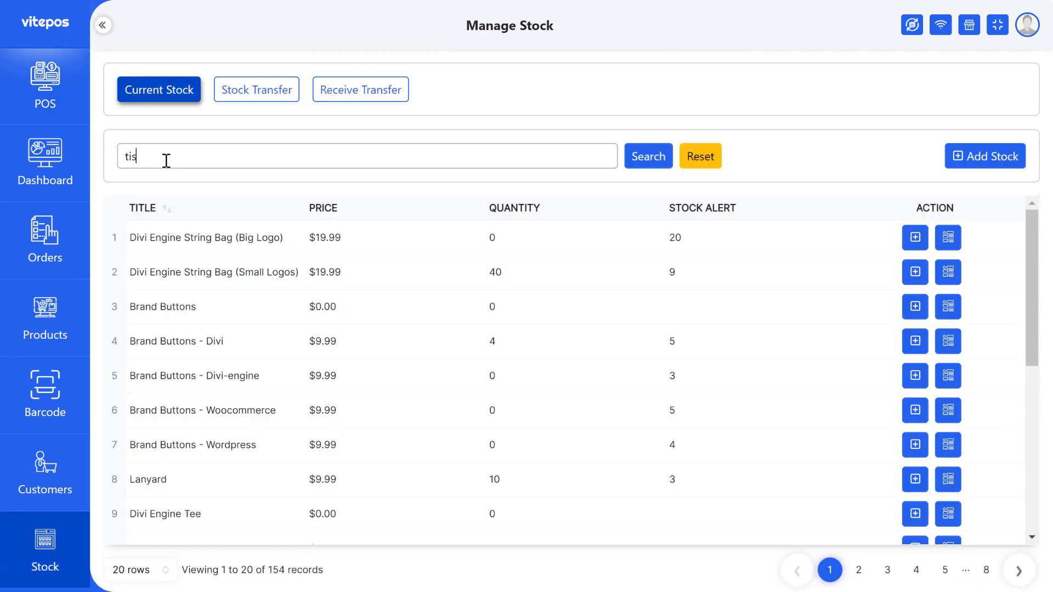
key("Return")
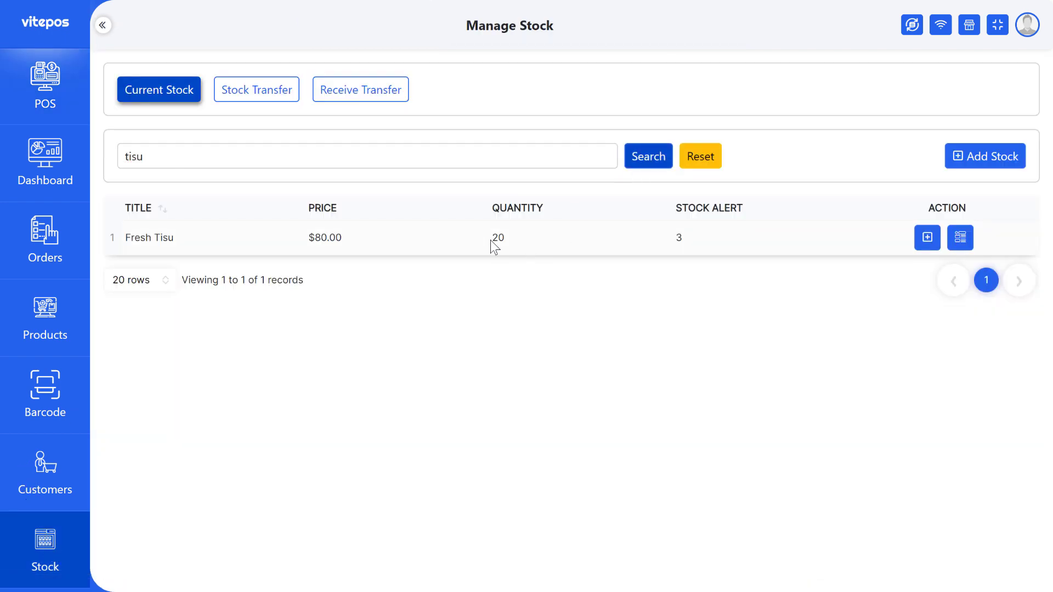
left_click(553, 279)
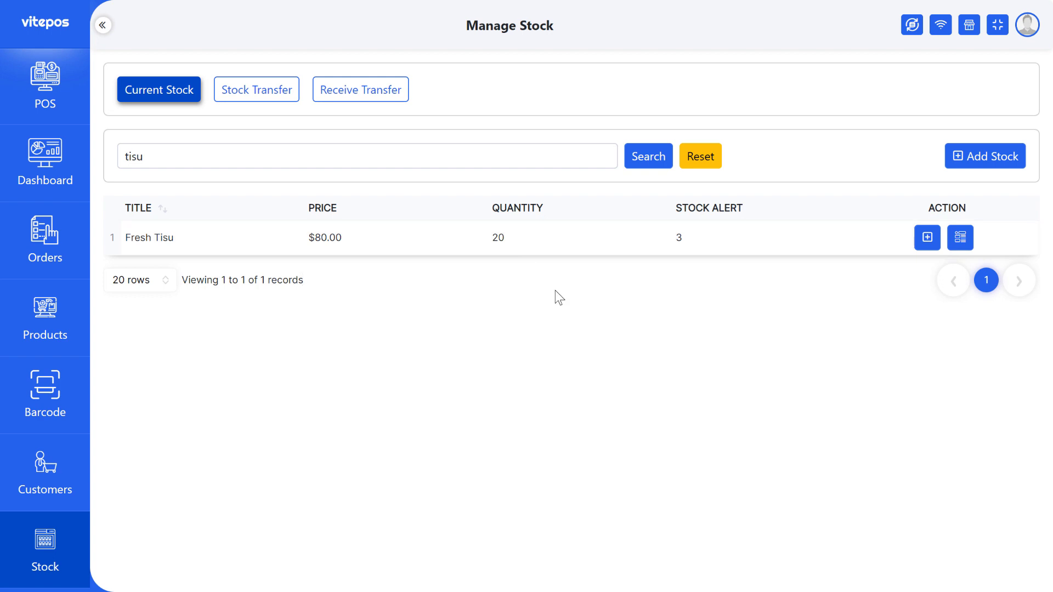
Review the stock transfer list and start a new transfer from Luigi's Fashion House to the outlet Shop & Happy
left_click(240, 102)
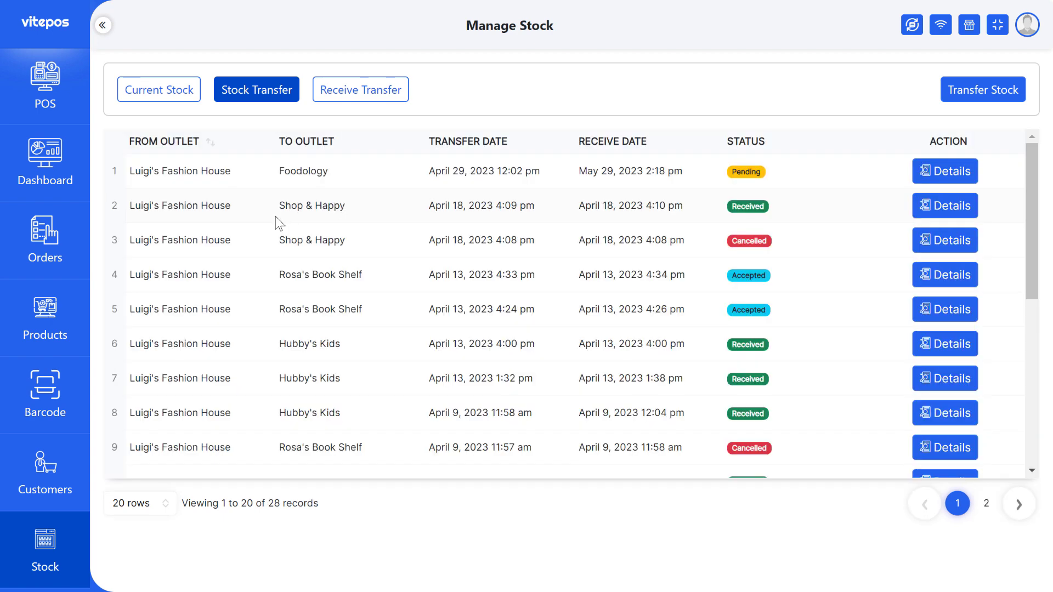
scroll(692, 335, "down", 5)
scroll(651, 353, "up", 5)
left_click(986, 94)
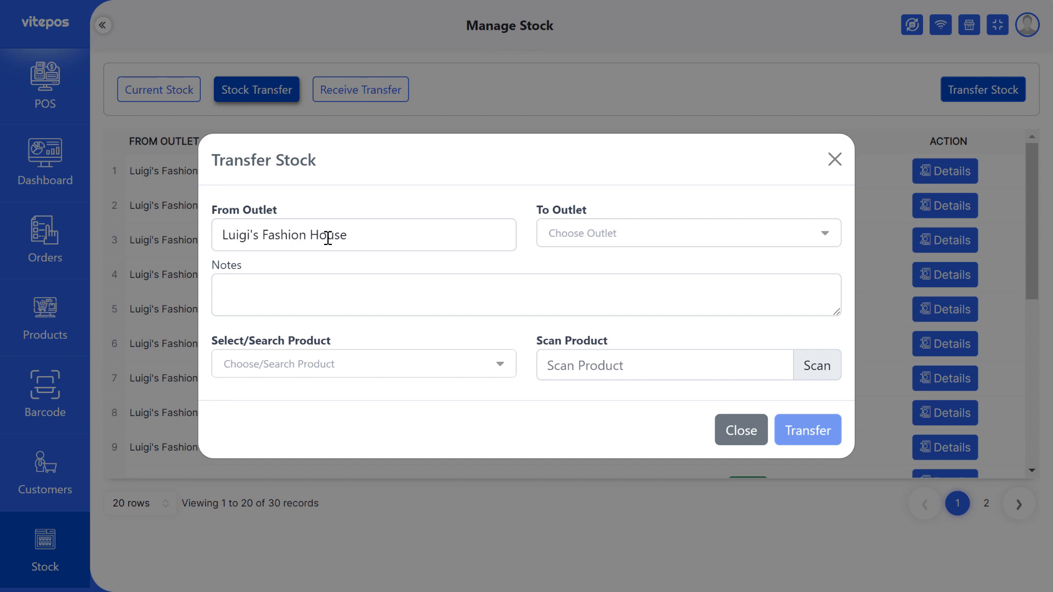
left_click(631, 239)
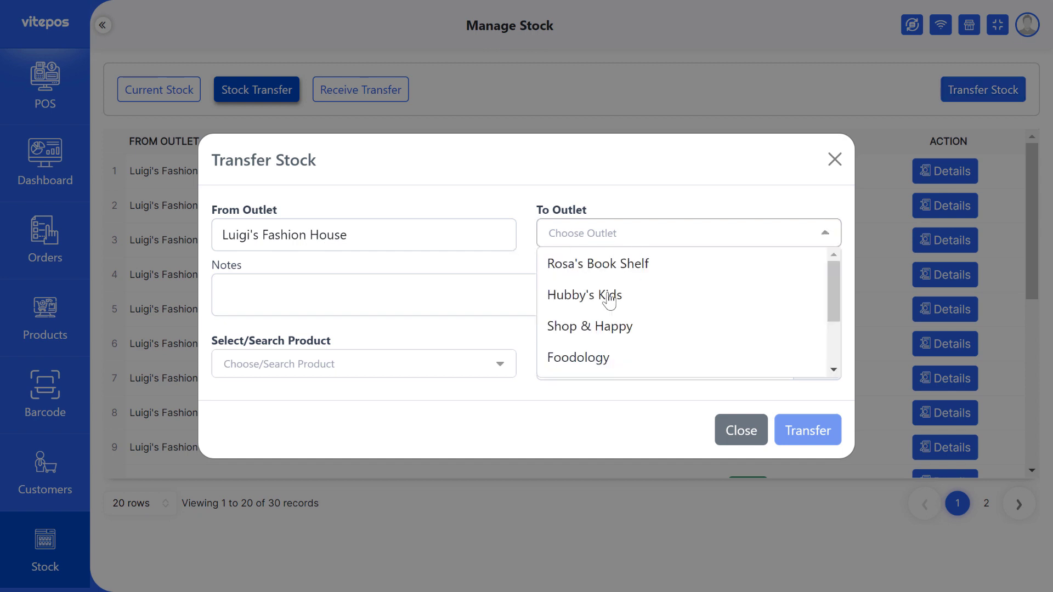
left_click(591, 336)
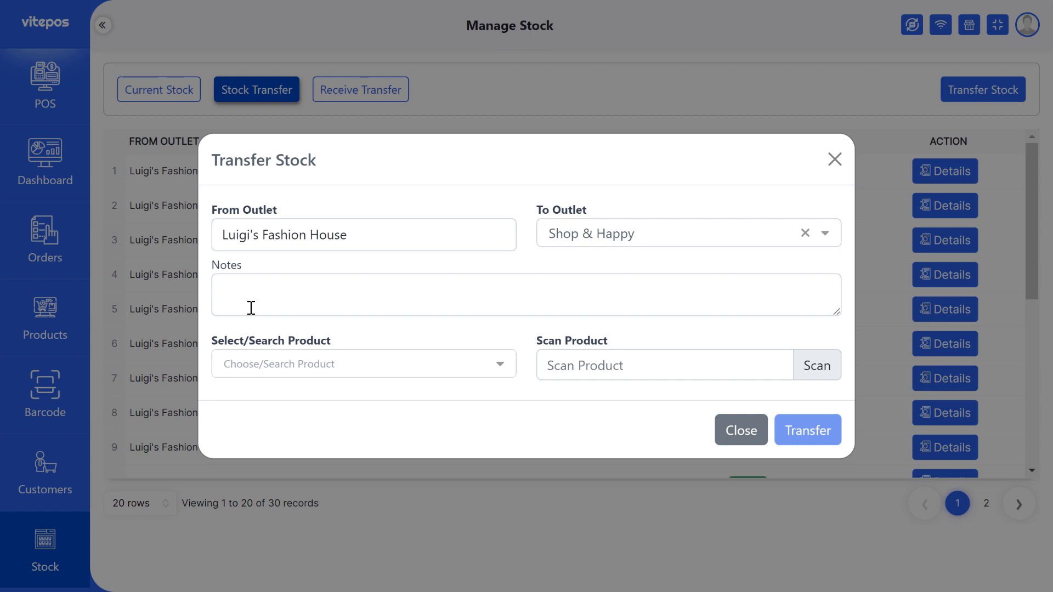
left_click(282, 285)
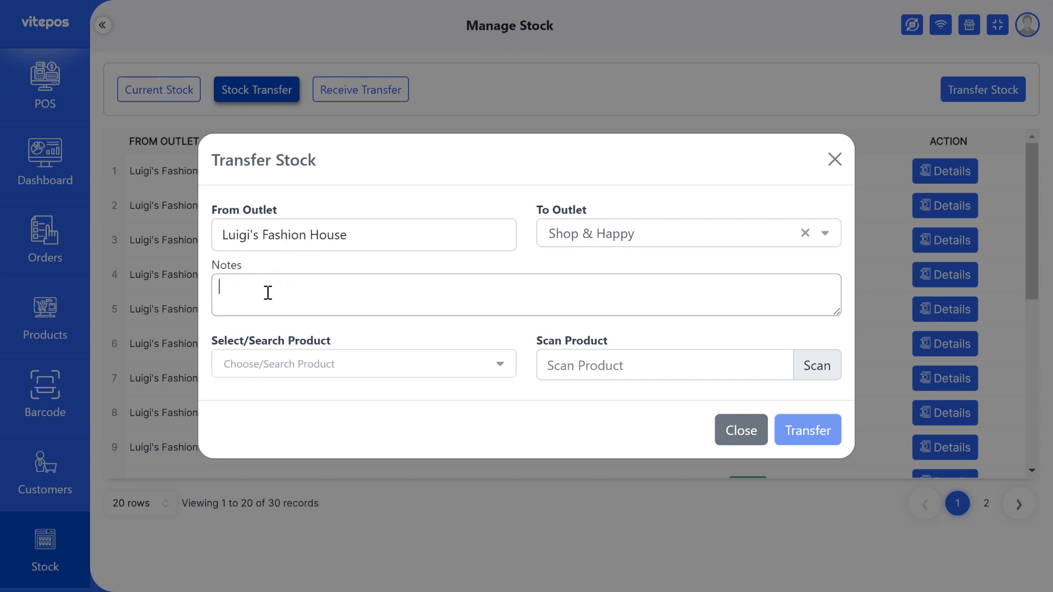
Search for "tisu" and add Fresh Tisu to the transfer items
left_click(334, 372)
type("t")
key("BackSpace")
type("tisu")
left_click(270, 390)
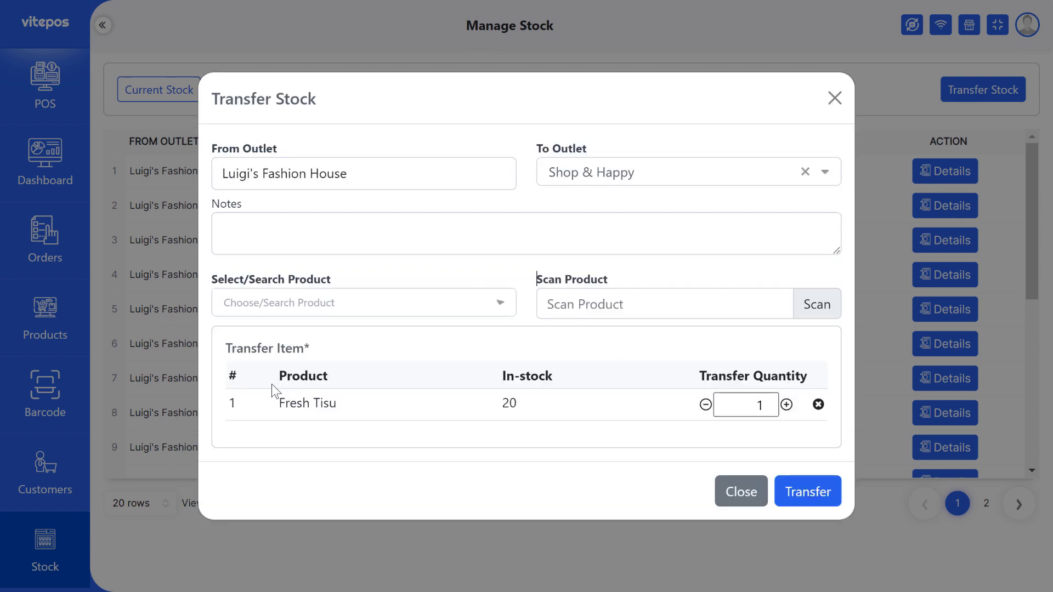
Try adding coffee as a second transfer item through the product scan with code 978, and clear the code and the item again
left_click(548, 303)
left_click(647, 342)
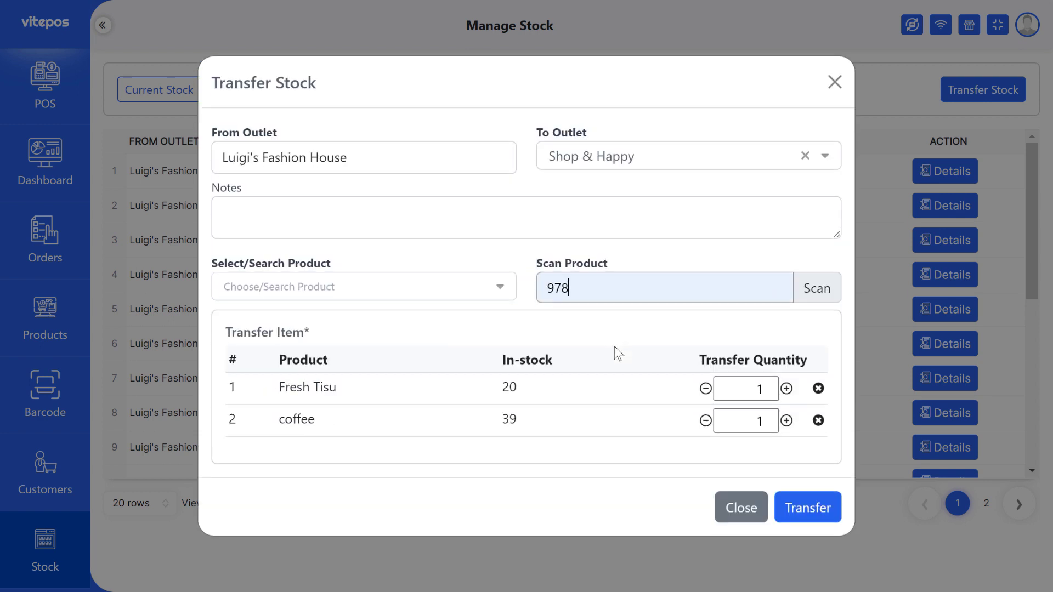
key("ctrl+a")
key("BackSpace")
left_click(818, 420)
Set the Fresh Tisu transfer quantity to 5, submit the transfer and close the dialog
double_click(757, 411)
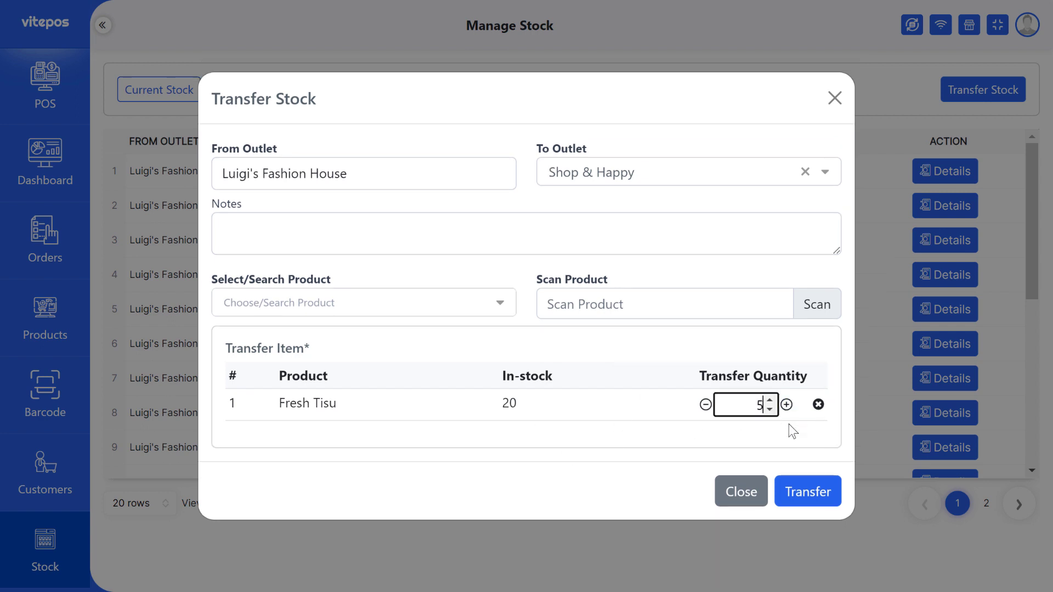
left_click(817, 497)
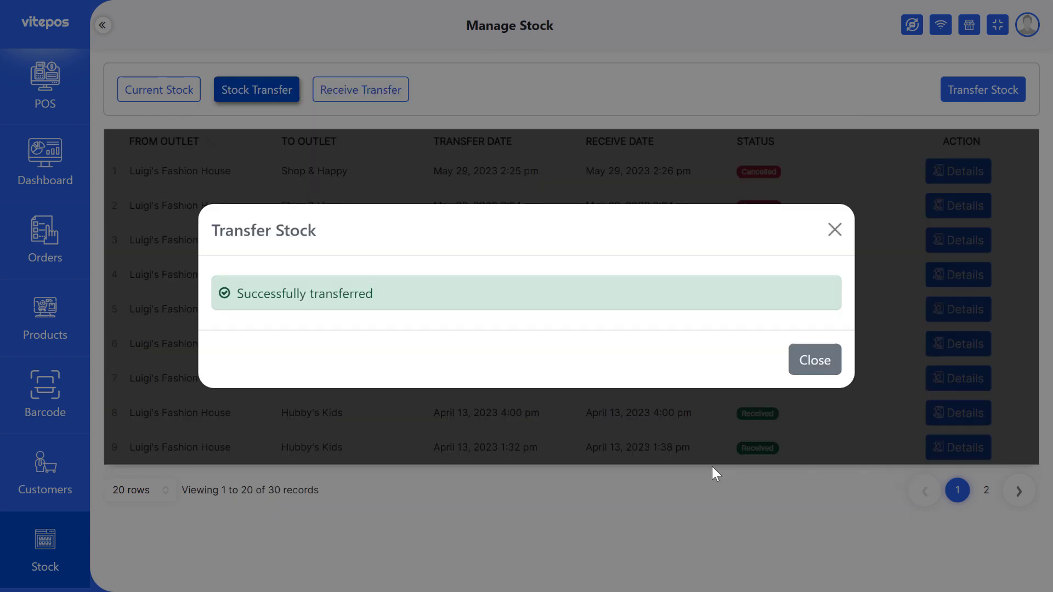
left_click(808, 363)
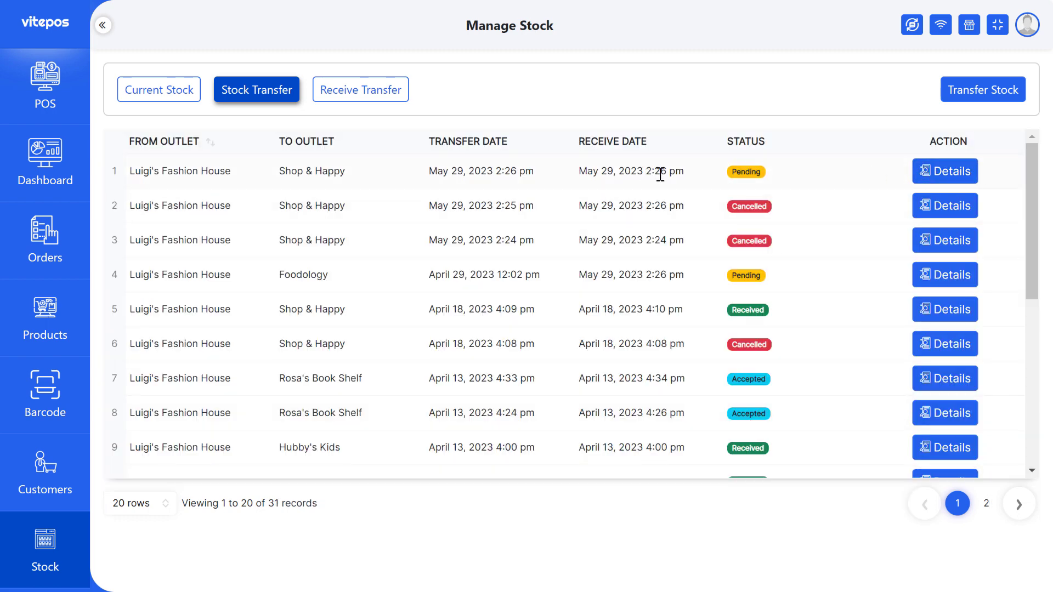
Open the details of the pending Fresh Tisu transfer to Shop & Happy, cancel the transfer and close the dialog
left_click(948, 171)
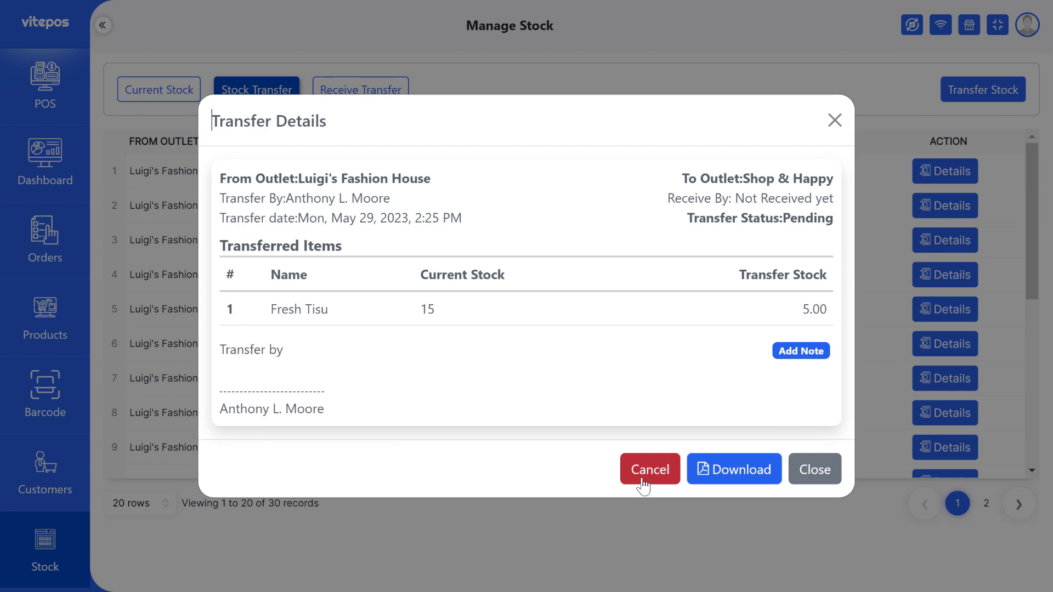
left_click(649, 471)
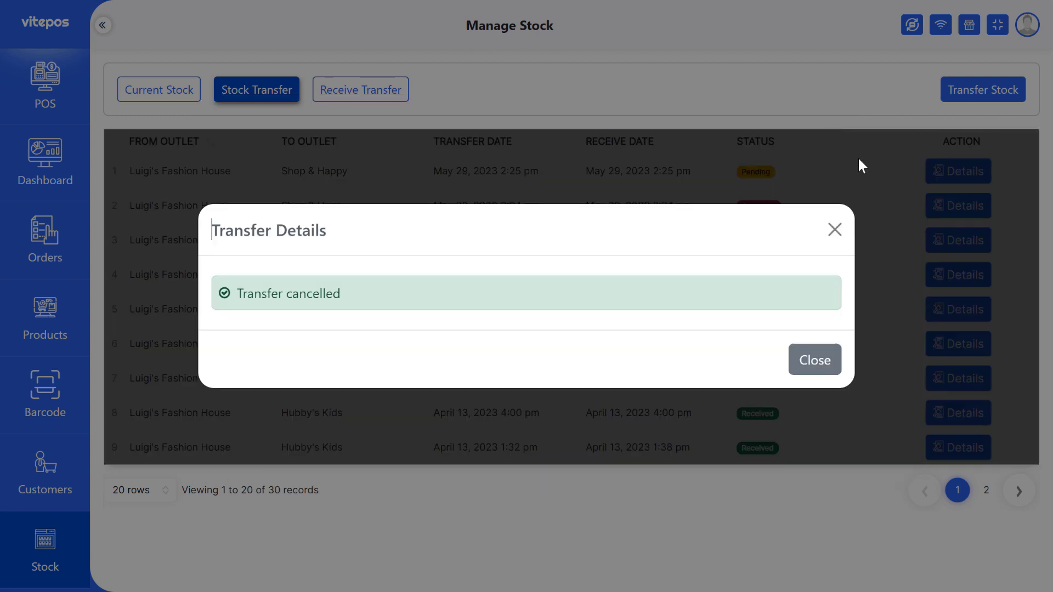
left_click(834, 230)
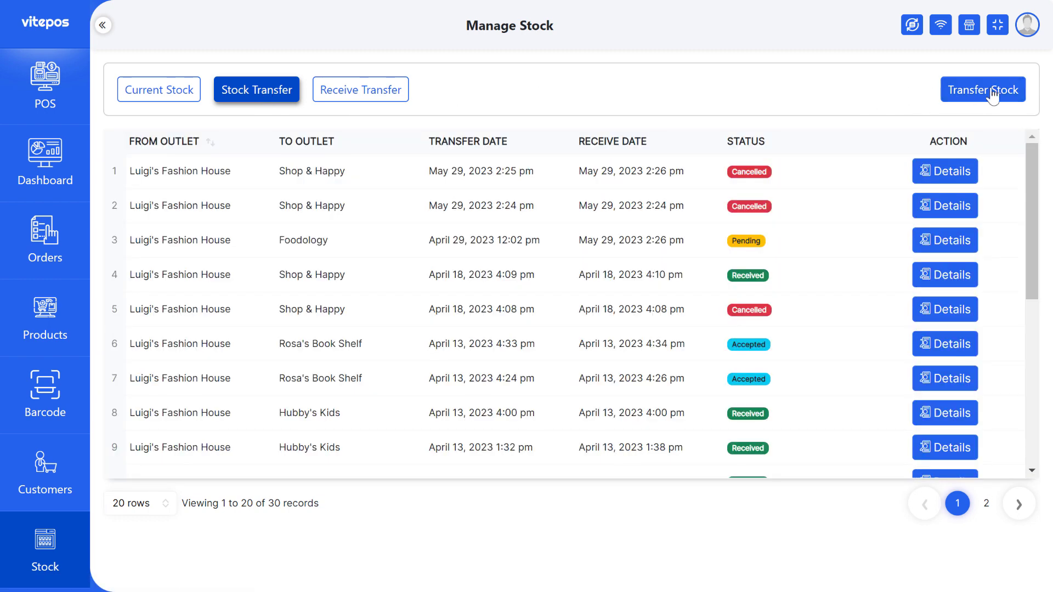
Create another stock transfer of 5 Fresh Tisu from Luigi's Fashion House to Shop & Happy and close the dialog
left_click(975, 96)
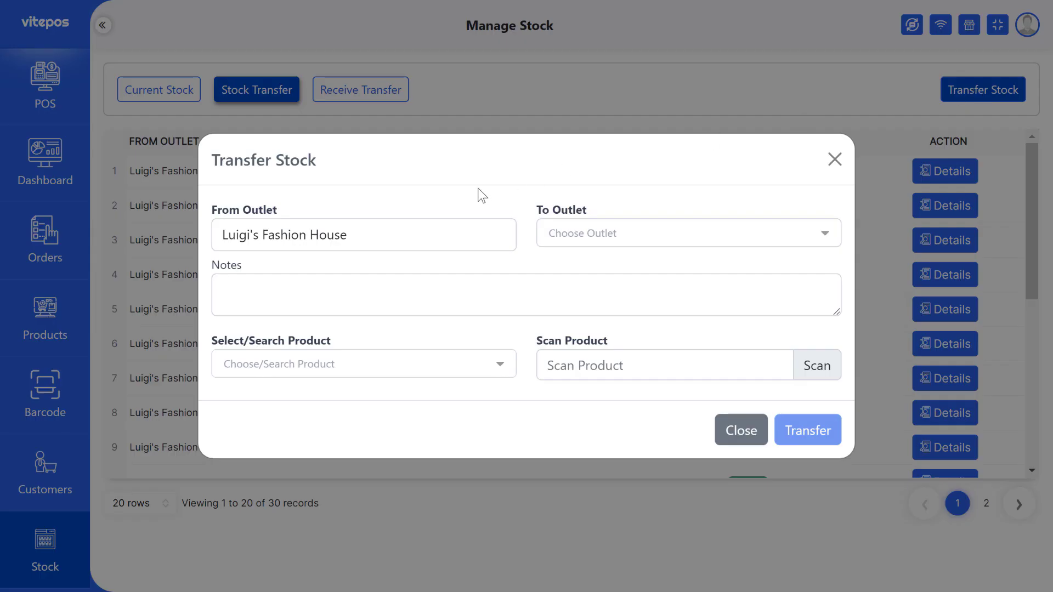
left_click(618, 231)
left_click(585, 361)
left_click(290, 364)
left_click(307, 394)
double_click(745, 404)
type("5")
left_click(806, 491)
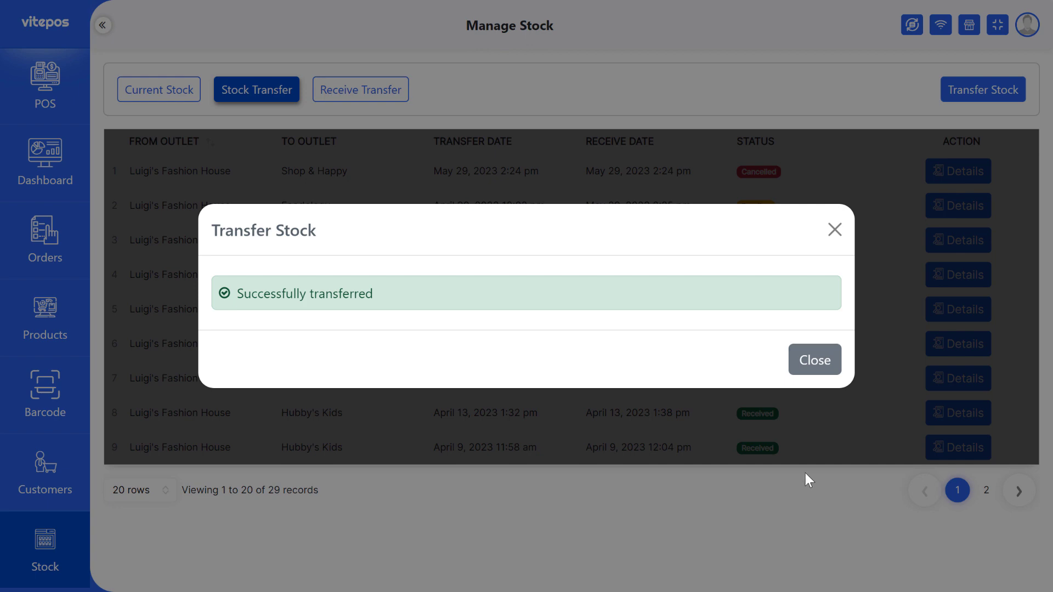
left_click(812, 363)
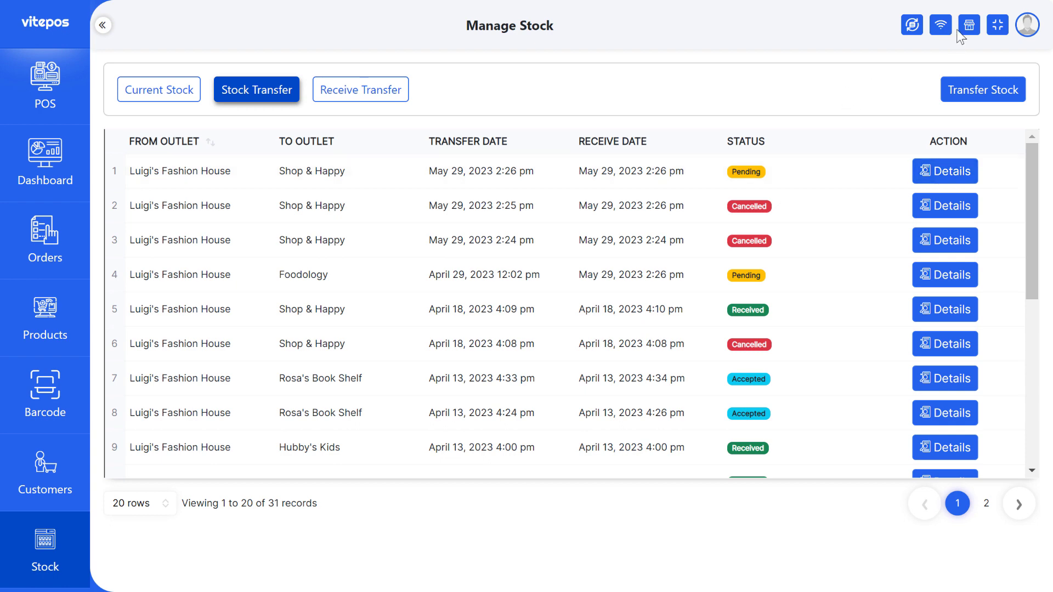
Close the current outlet session and enter the POS with outlet Shop & Happy and counter Kid conner
left_click(974, 31)
key("Return")
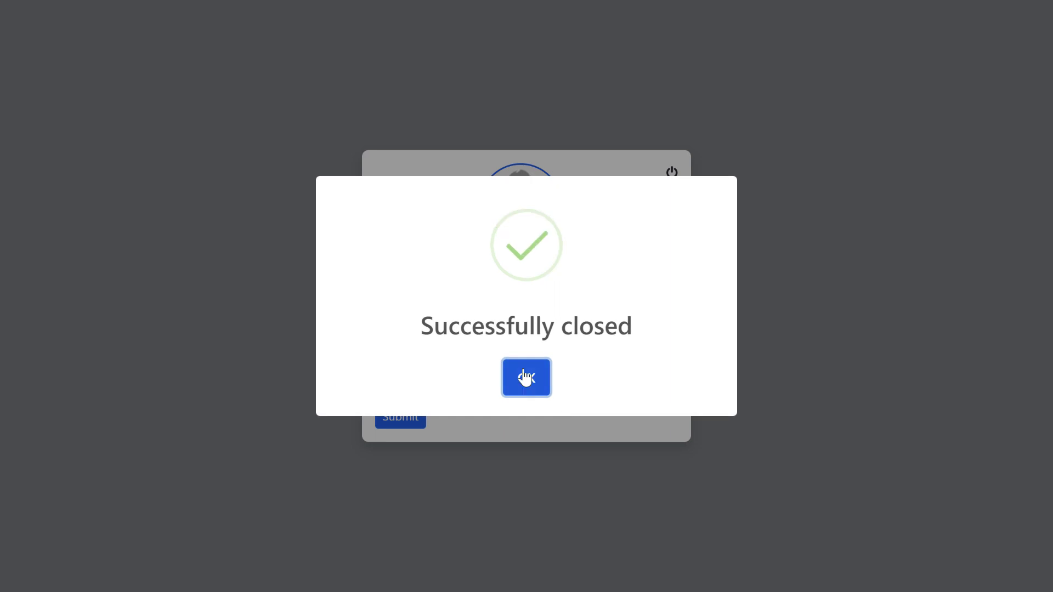
left_click(524, 377)
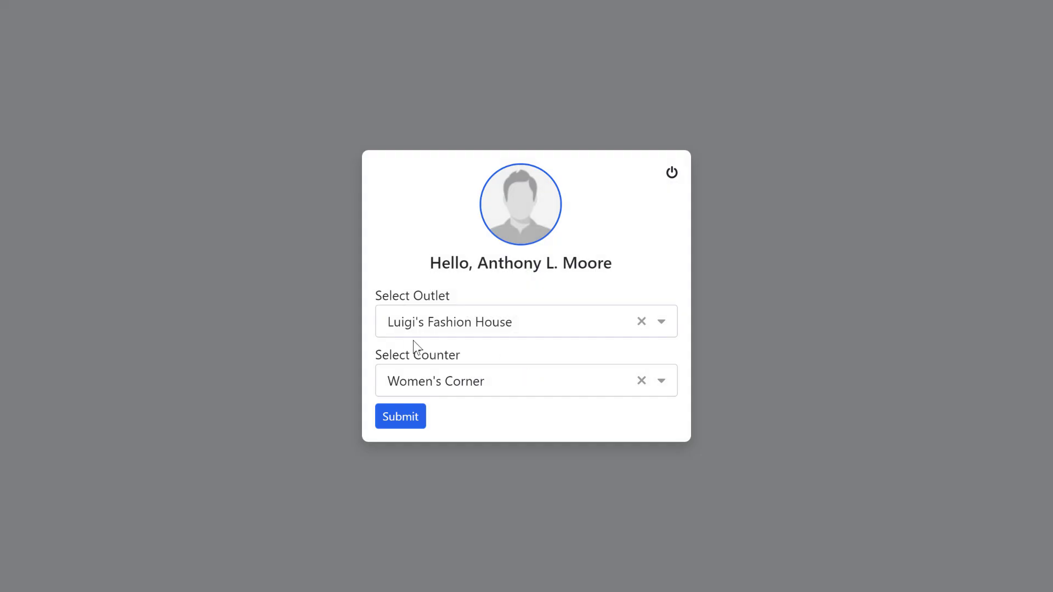
left_click(470, 337)
left_click(430, 445)
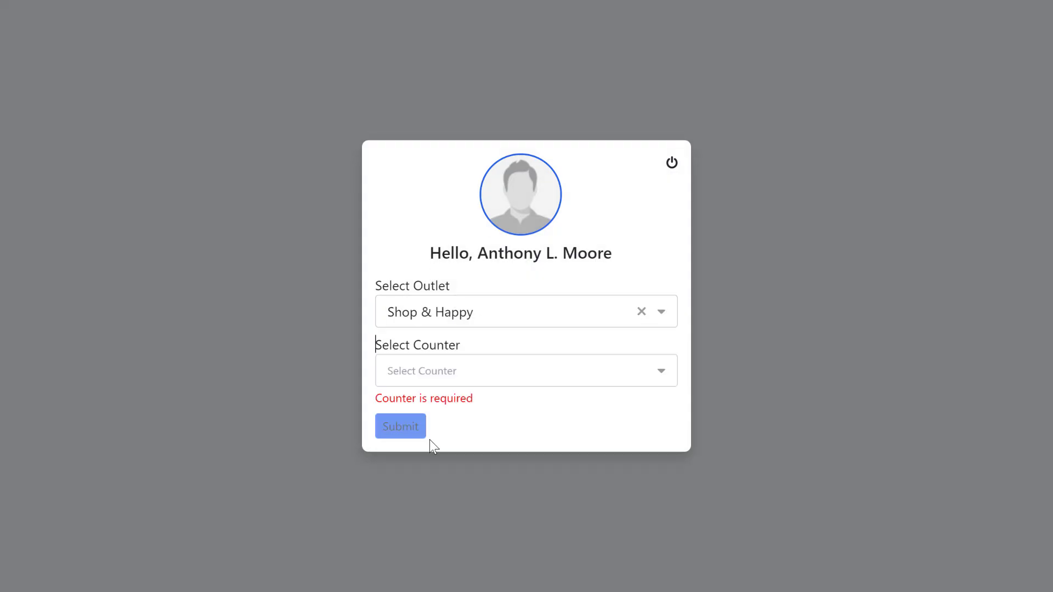
left_click(430, 379)
left_click(476, 415)
left_click(407, 418)
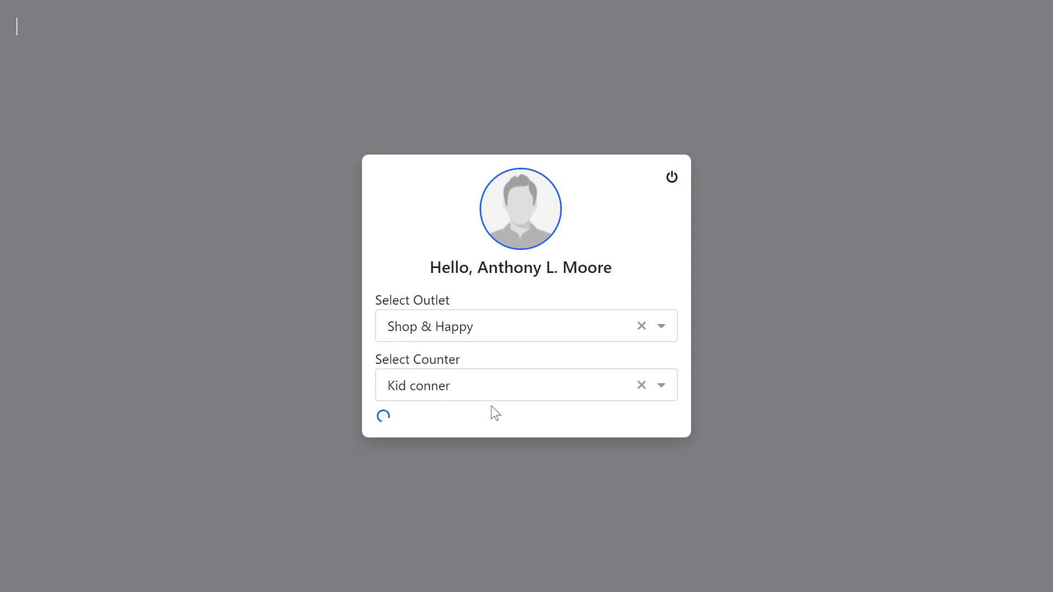
left_click(548, 370)
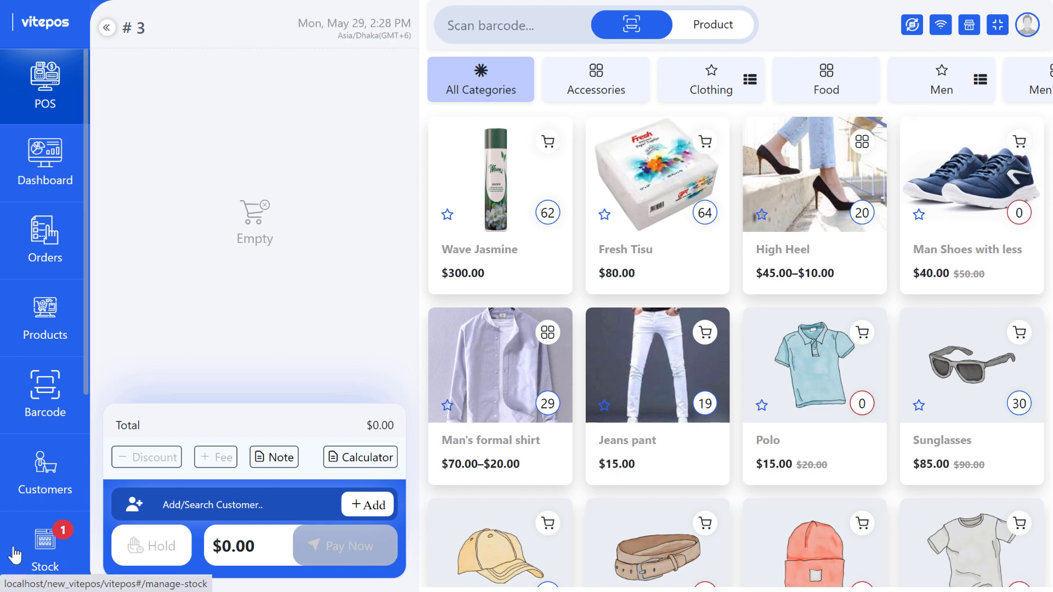
Receive the pending Fresh Tisu transfer from Luigi's Fashion House among the incoming transfers, and decline the other pending transfer
left_click(45, 562)
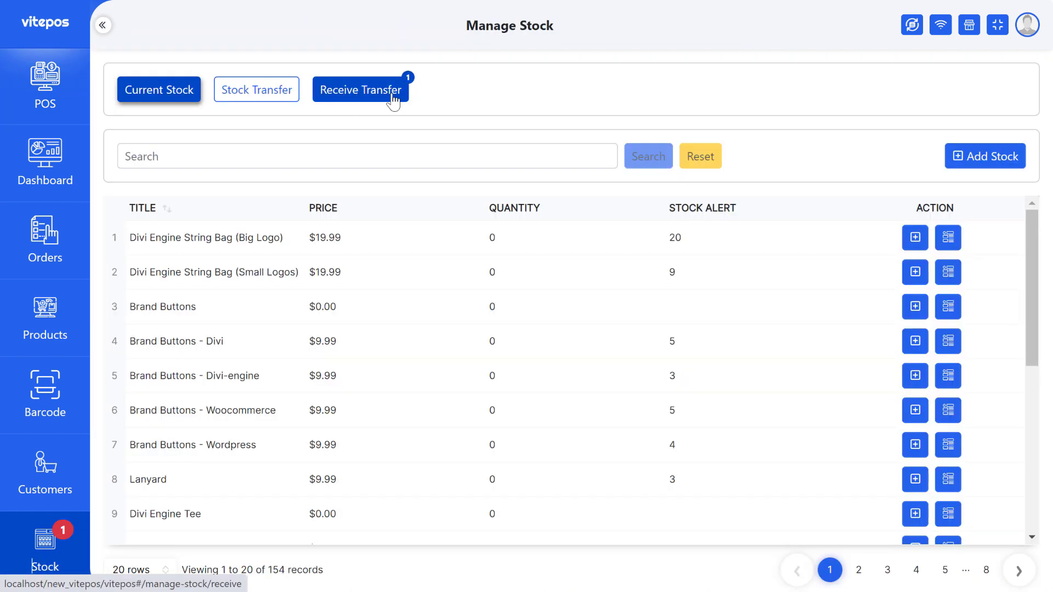
left_click(341, 104)
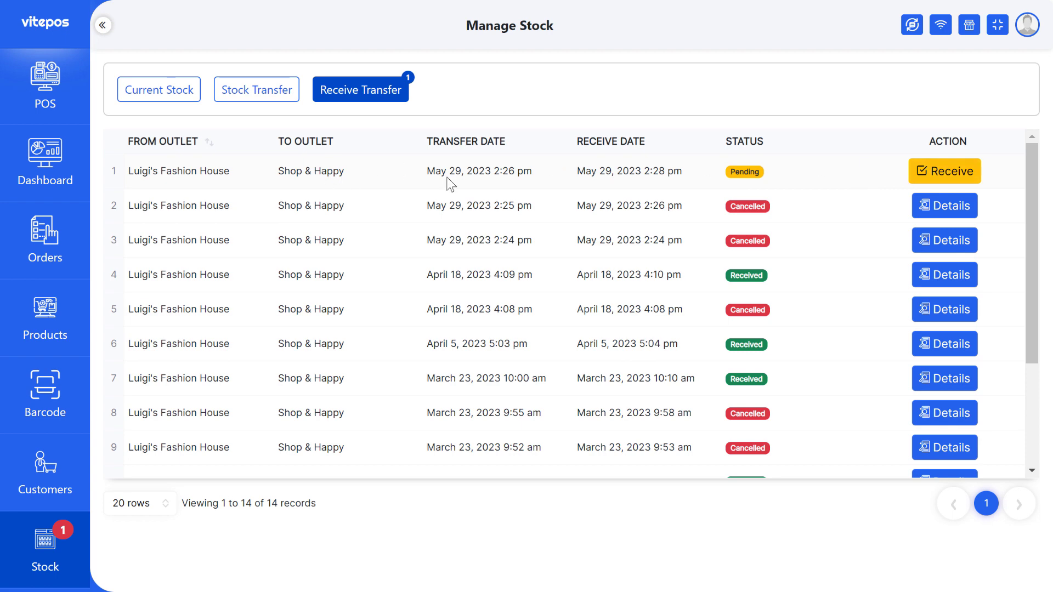
left_click(964, 172)
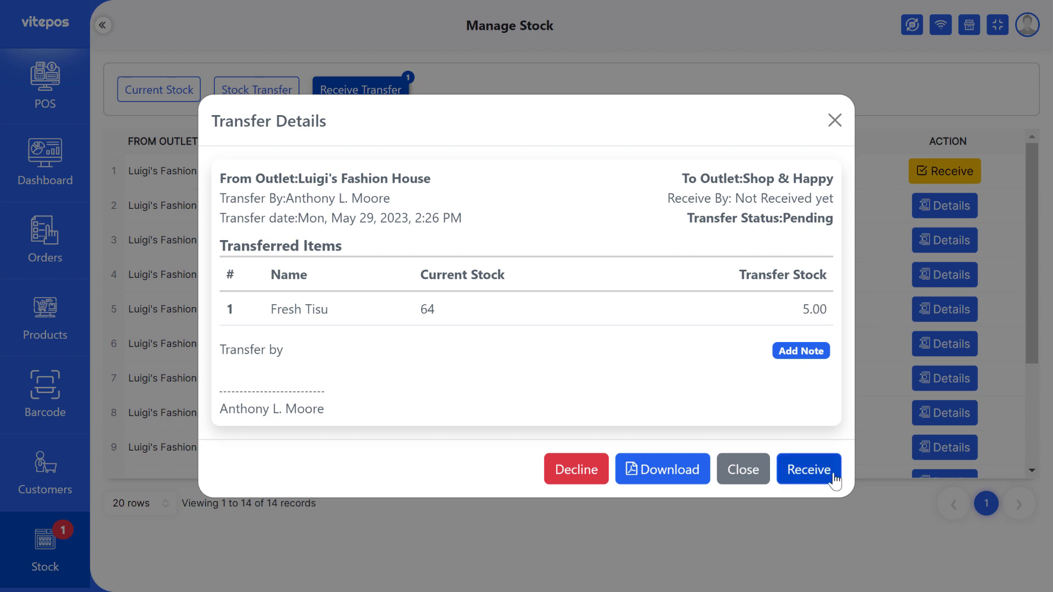
left_click(805, 477)
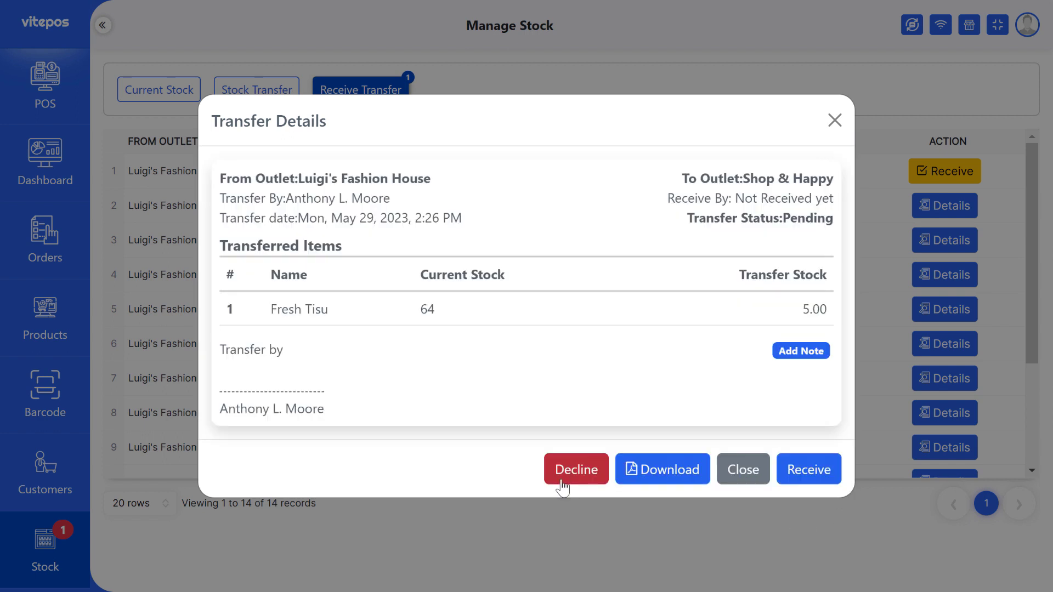
left_click(587, 470)
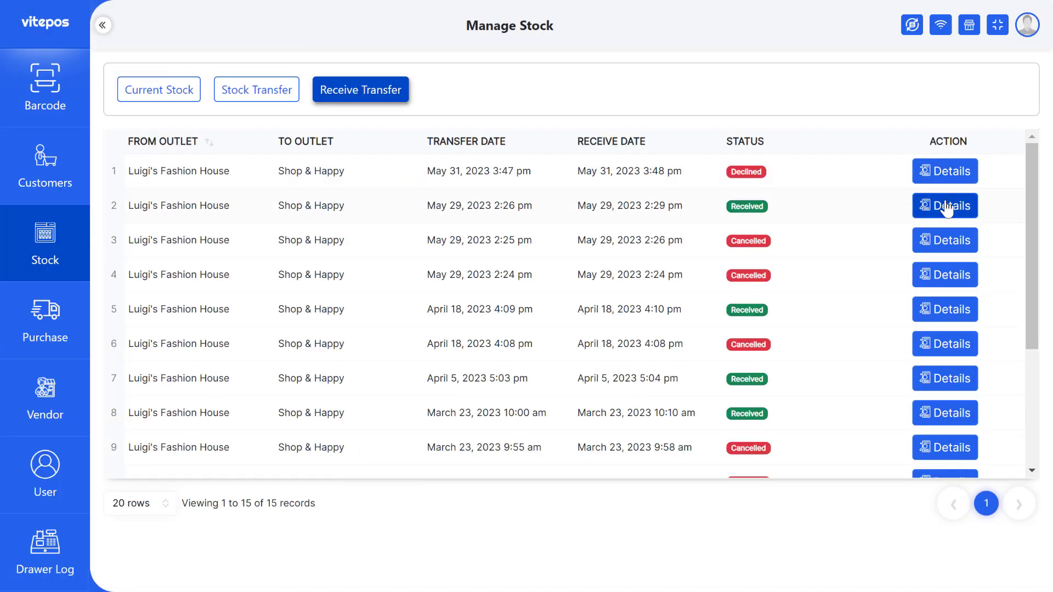
Open the details of the received transfer dated May 29, 2023 2:26 pm in the incoming transfers
left_click(947, 208)
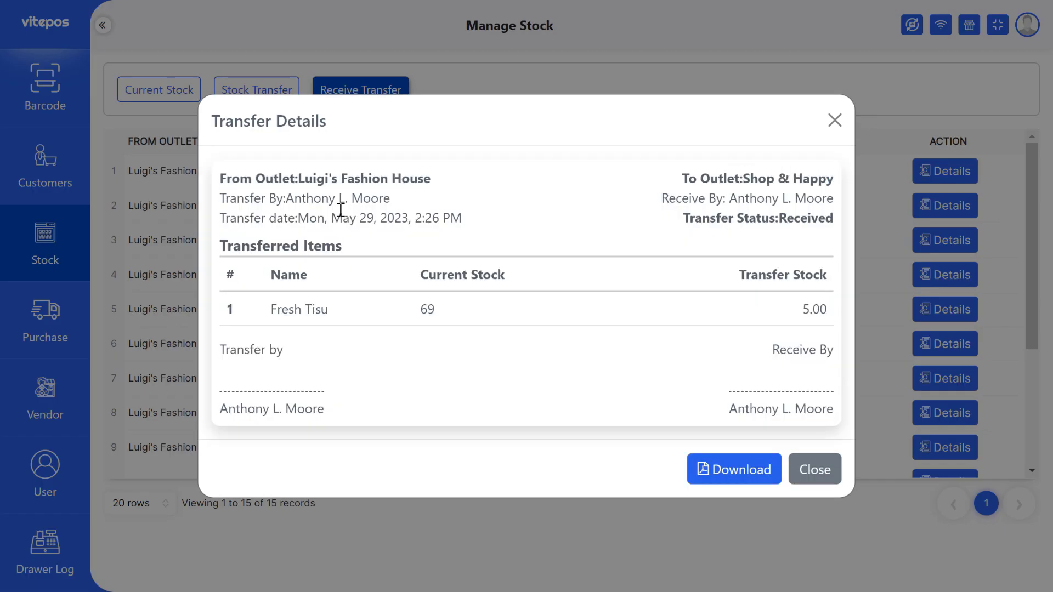
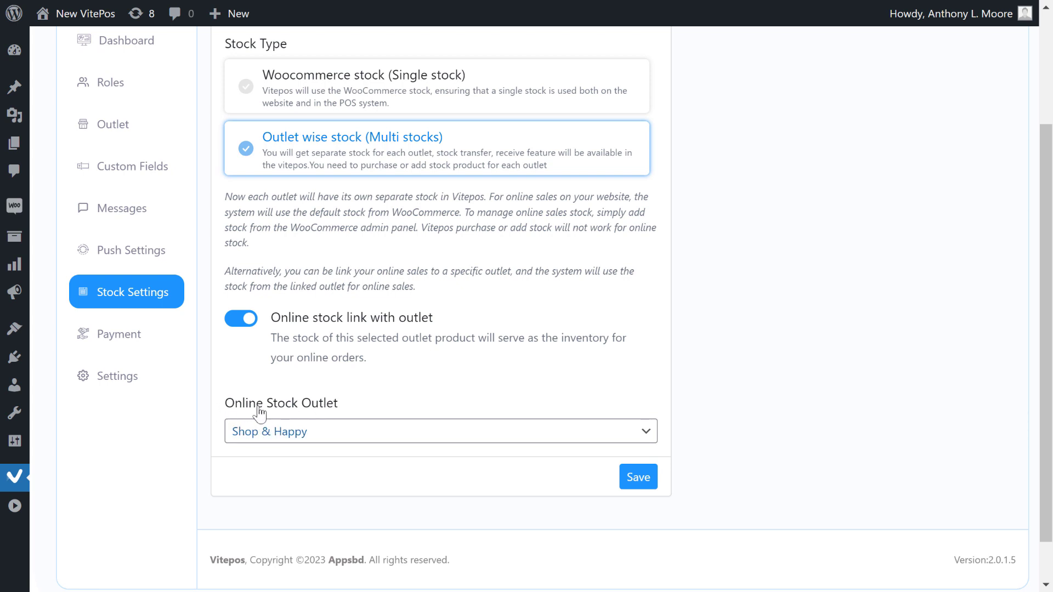
Set the online stock outlet to Luigi's Fashion House in the Vitepos stock settings and save
left_click(313, 431)
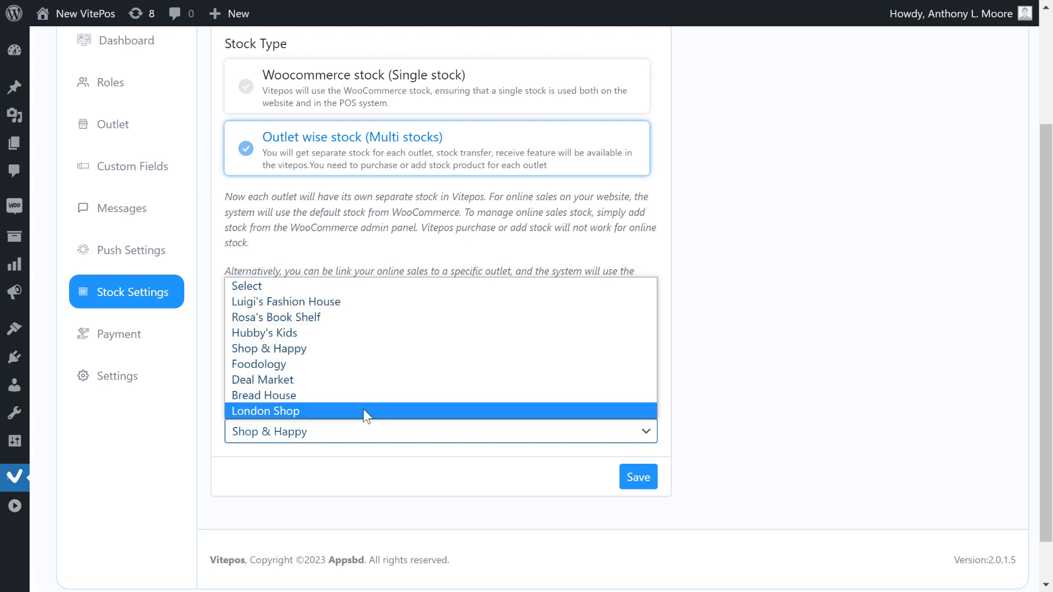
left_click(284, 303)
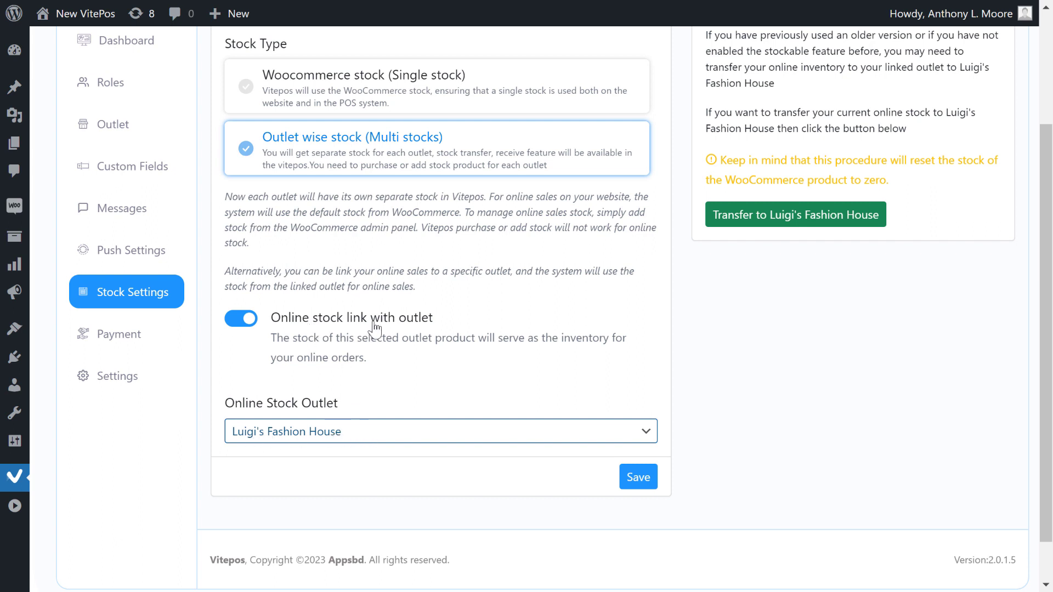
left_click(630, 482)
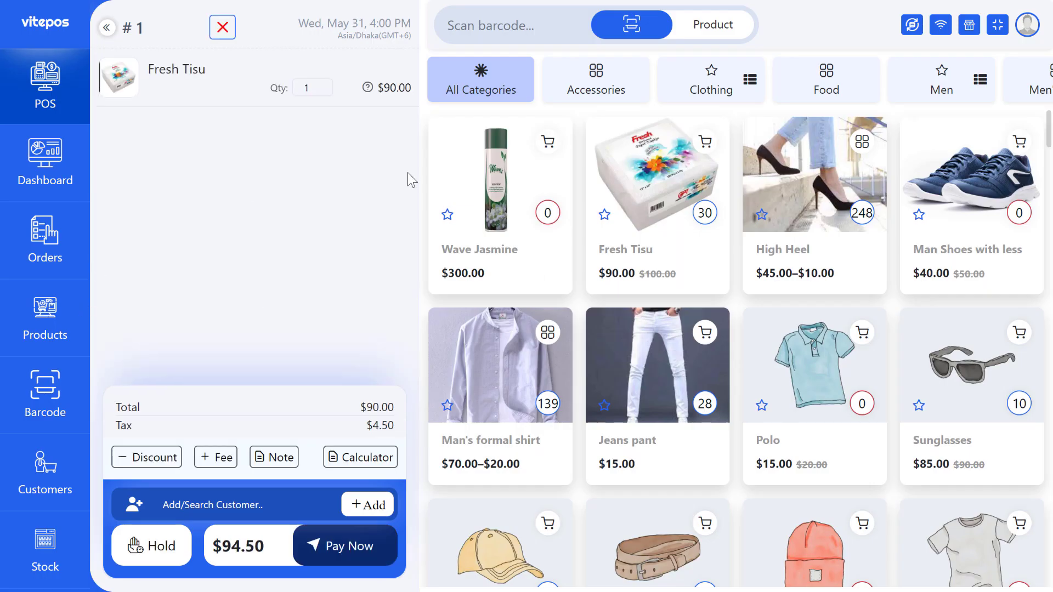
Switch to the POS, set the Fresh Tisu quantity in the cart to 10 and complete the payment
left_click(318, 90)
type("0")
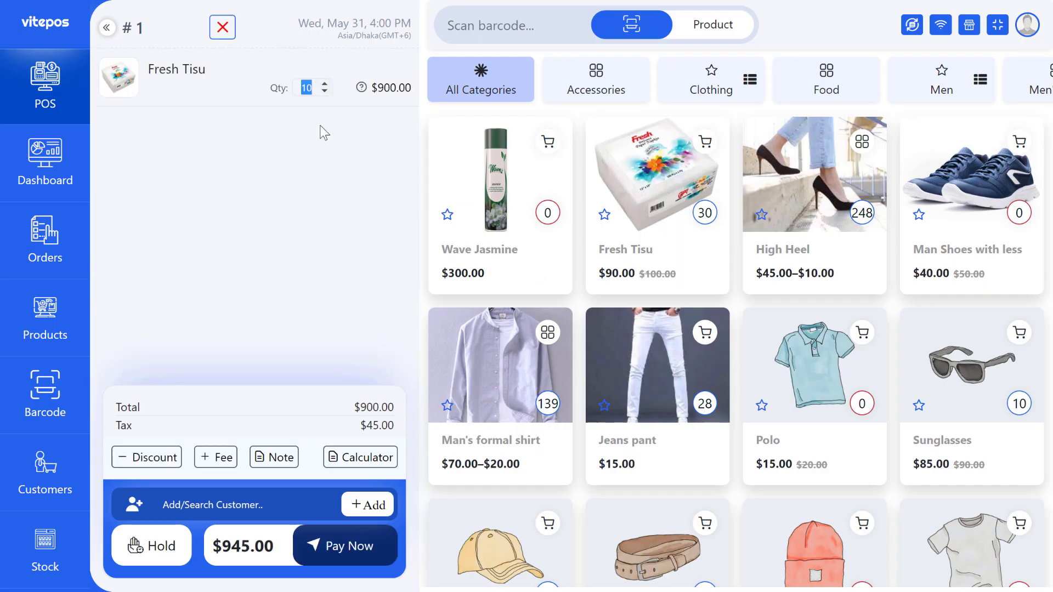
left_click(383, 545)
left_click(914, 372)
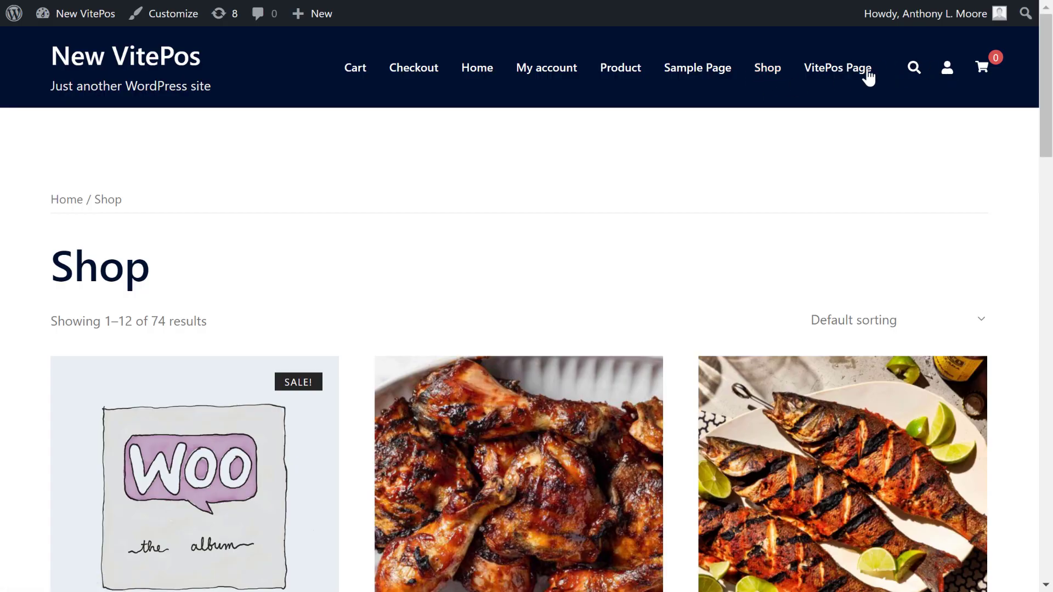
Search the online shop for "tisu", open the Fresh Tisu product page and check its stock
left_click(915, 70)
left_click(404, 138)
type("tisu")
left_click(790, 159)
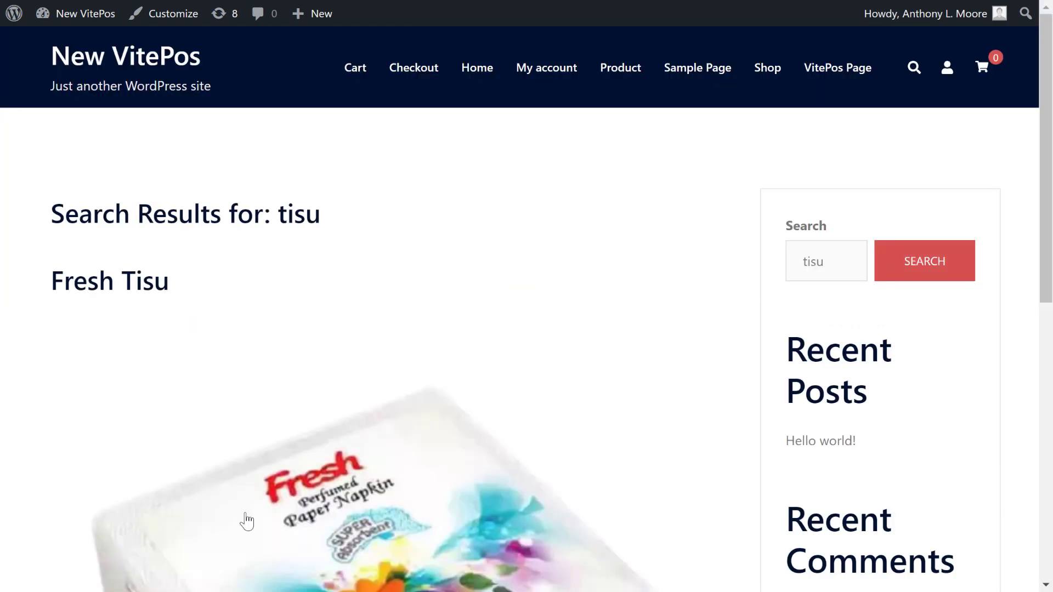
left_click(583, 360)
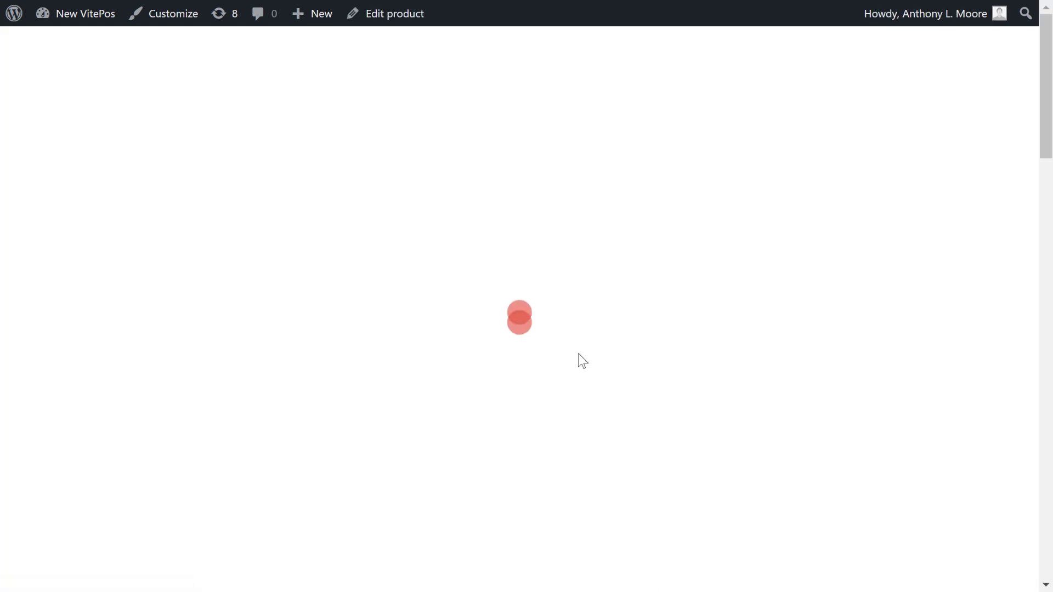
left_click_drag(534, 400, 620, 404)
left_click(523, 415)
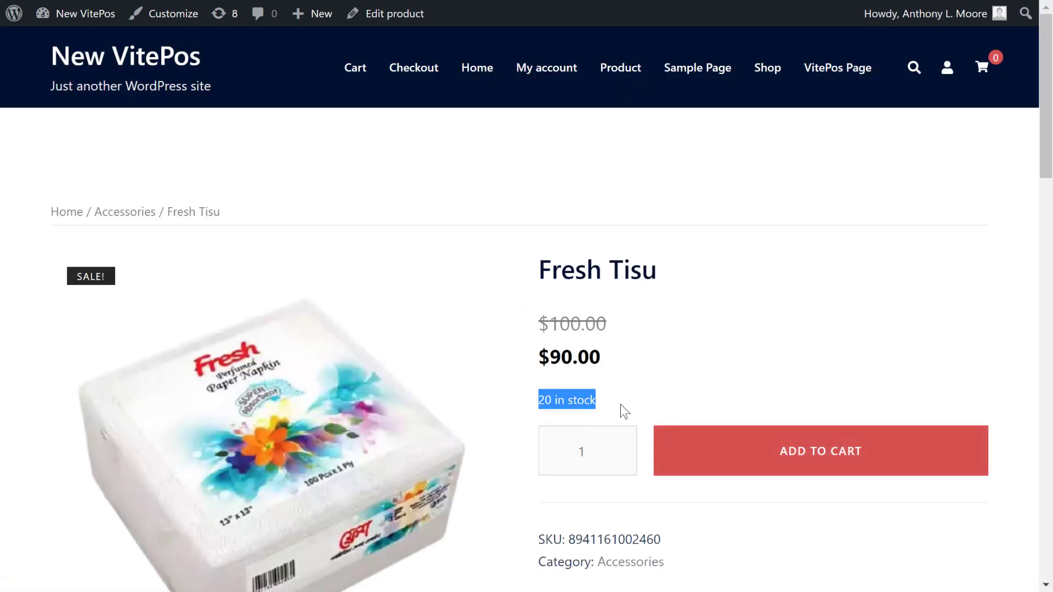
left_click(541, 403)
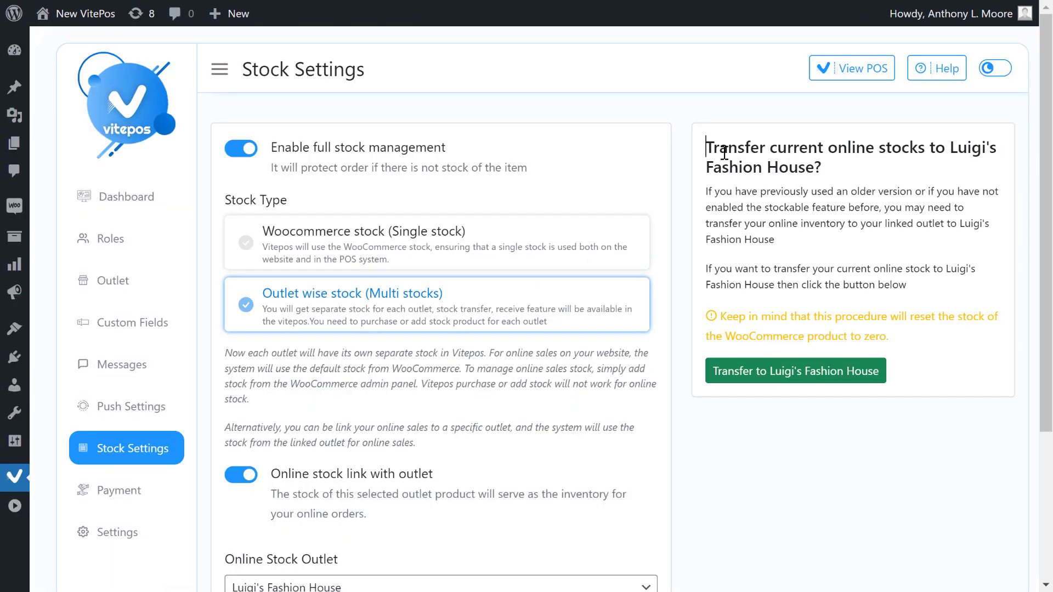
Review the option for transferring current online stocks to Luigi's Fashion House, open its confirmation and cancel the transfer
left_click_drag(724, 154, 860, 194)
left_click(858, 192)
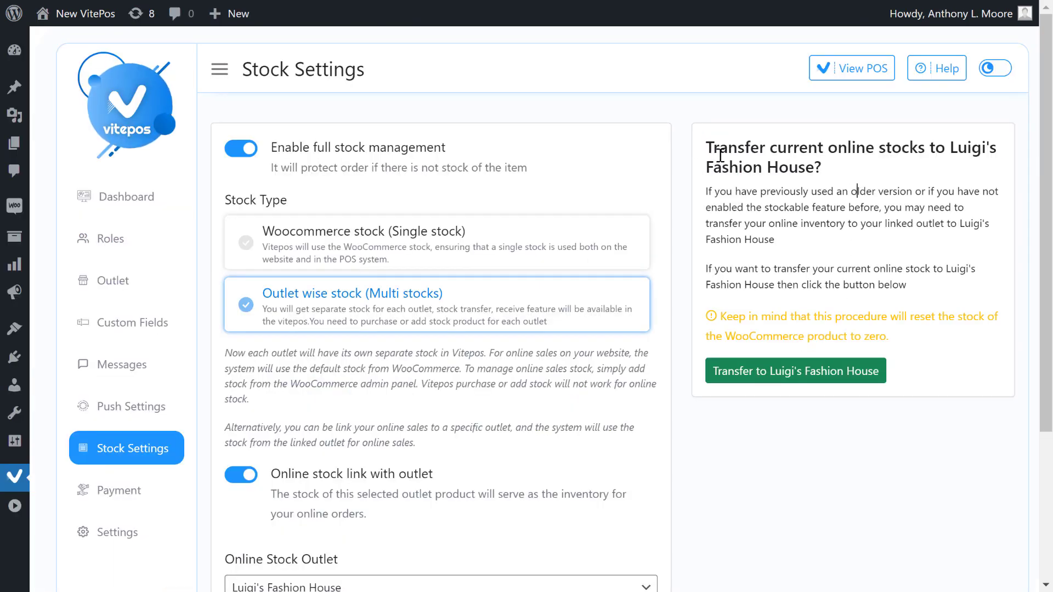
left_click_drag(708, 145, 876, 169)
left_click(839, 192)
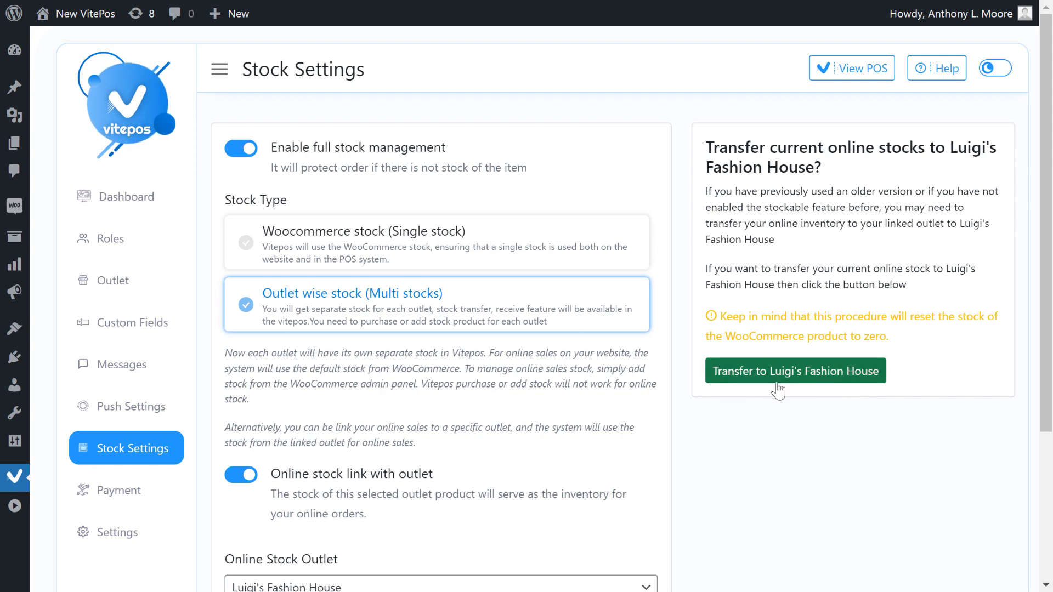
left_click(817, 373)
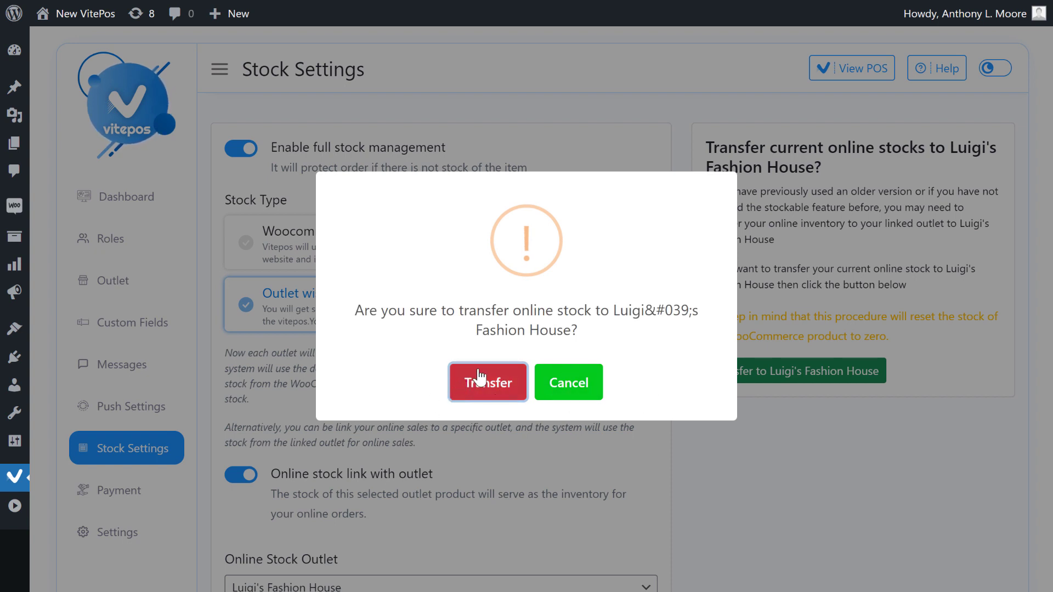
left_click(584, 393)
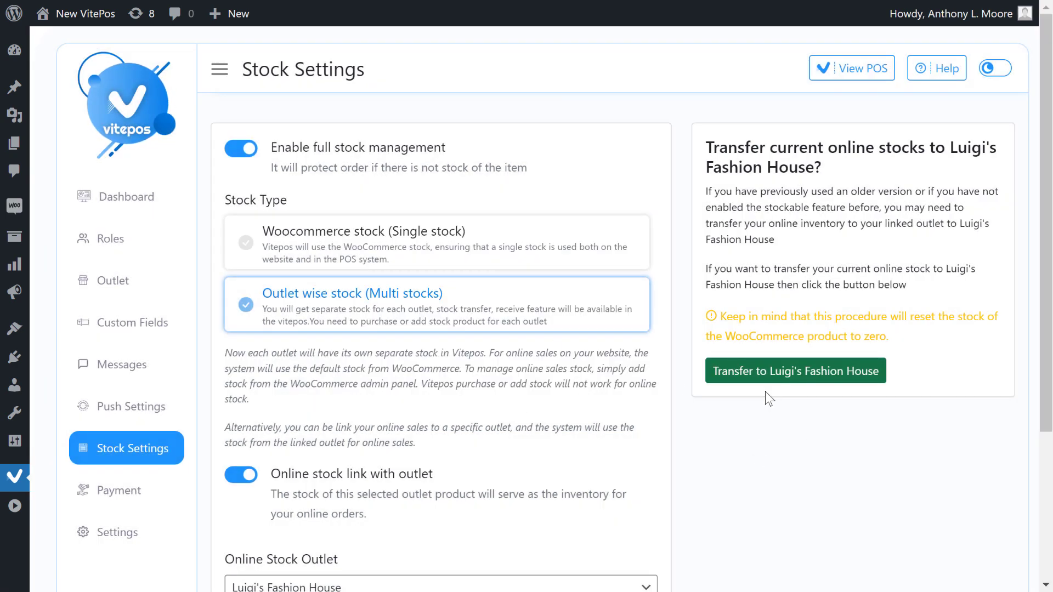
Search the current stock in the POS for "tisu" and open the add-stock form for Fresh Tisu
scroll(765, 395, "down", 3)
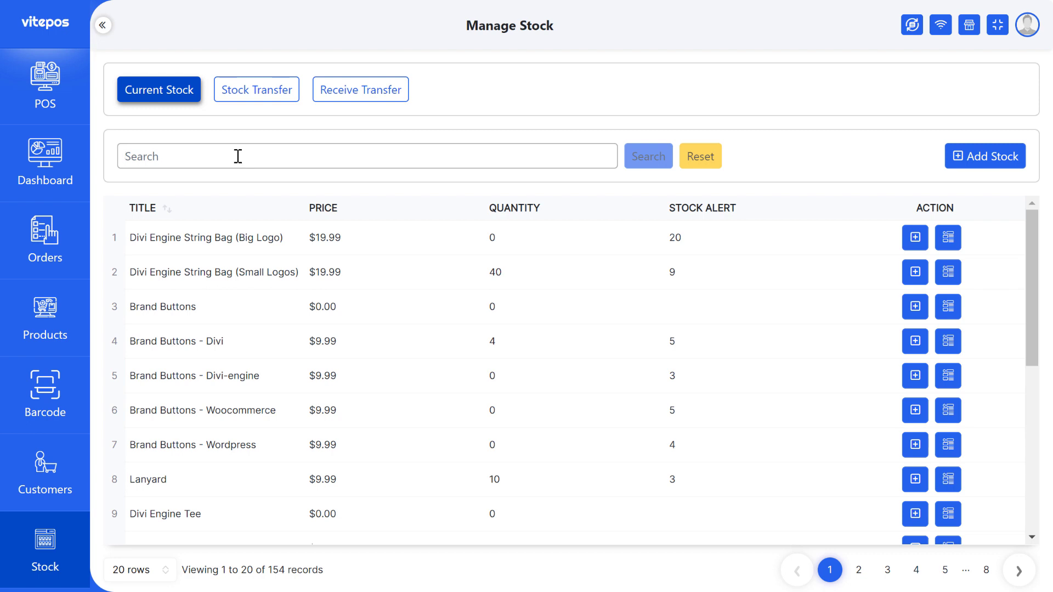
type("tisu")
left_click(648, 156)
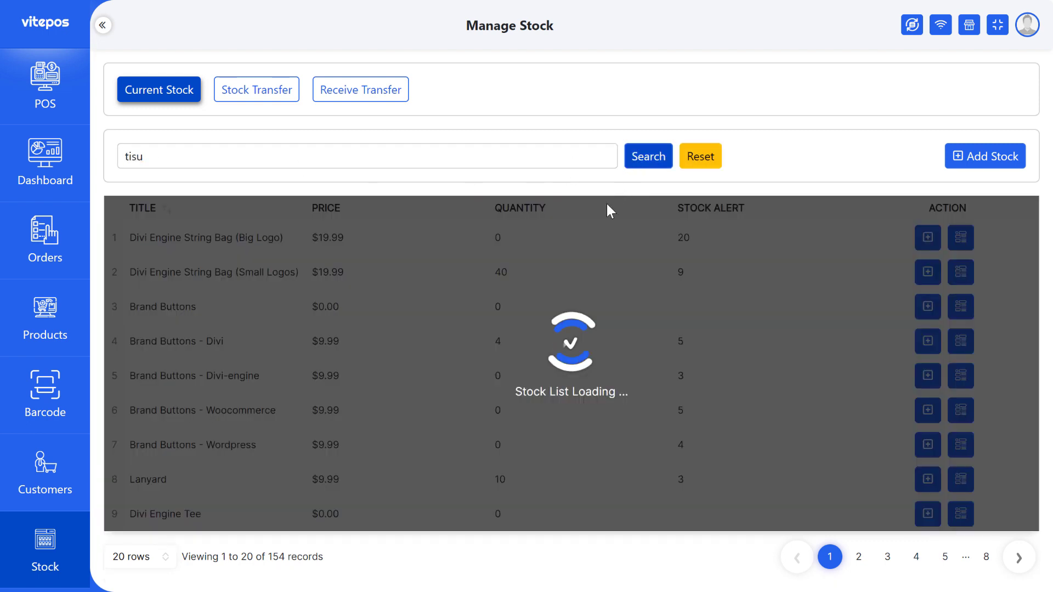
left_click(926, 241)
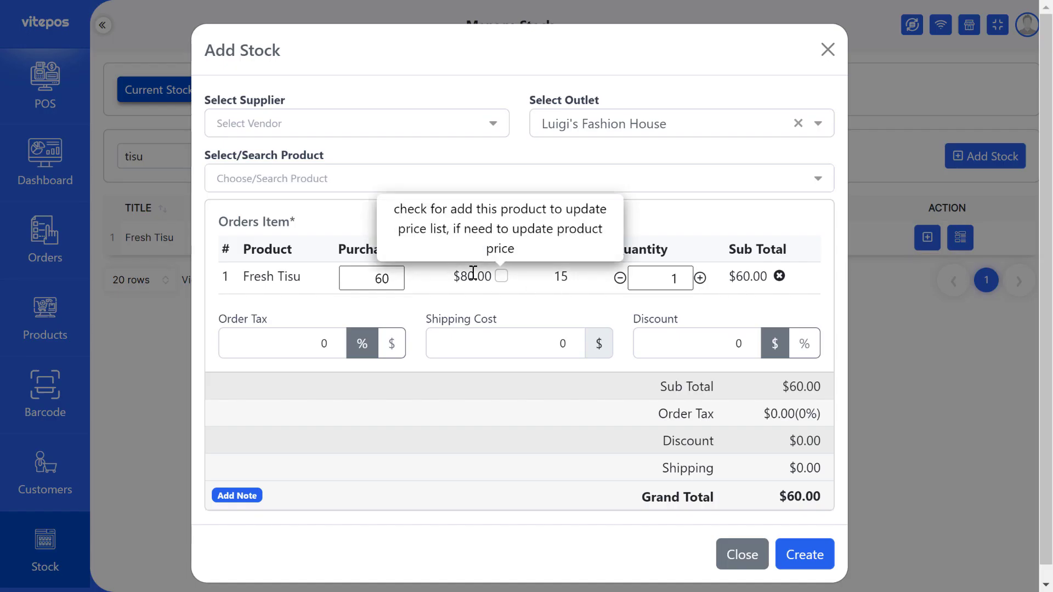
Choose the supplier for the stock purchase and set the Fresh Tisu purchase price to 80
left_click(328, 131)
left_click(263, 218)
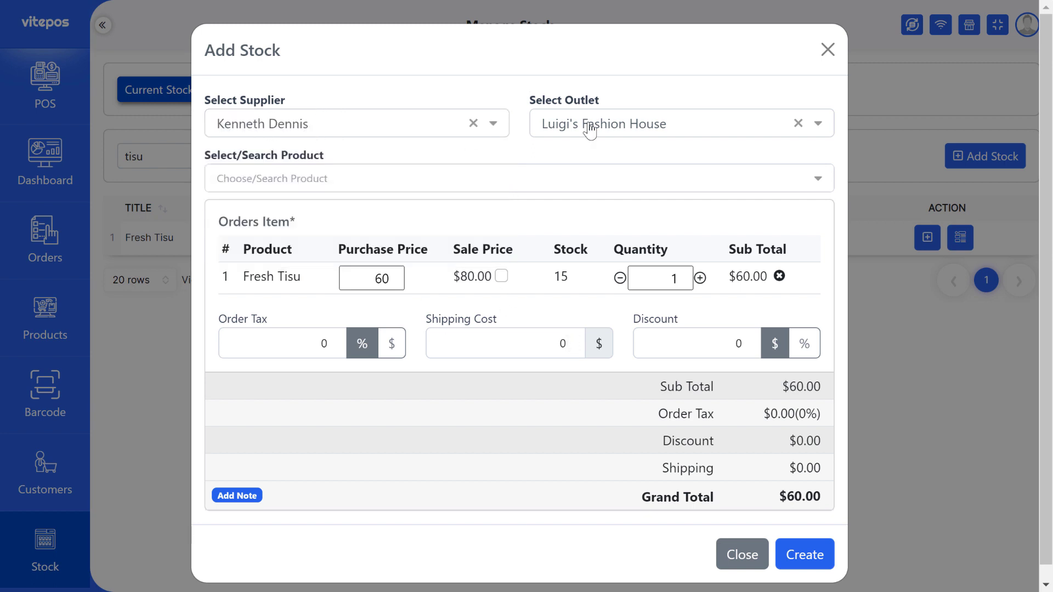
left_click(395, 273)
left_click(395, 284)
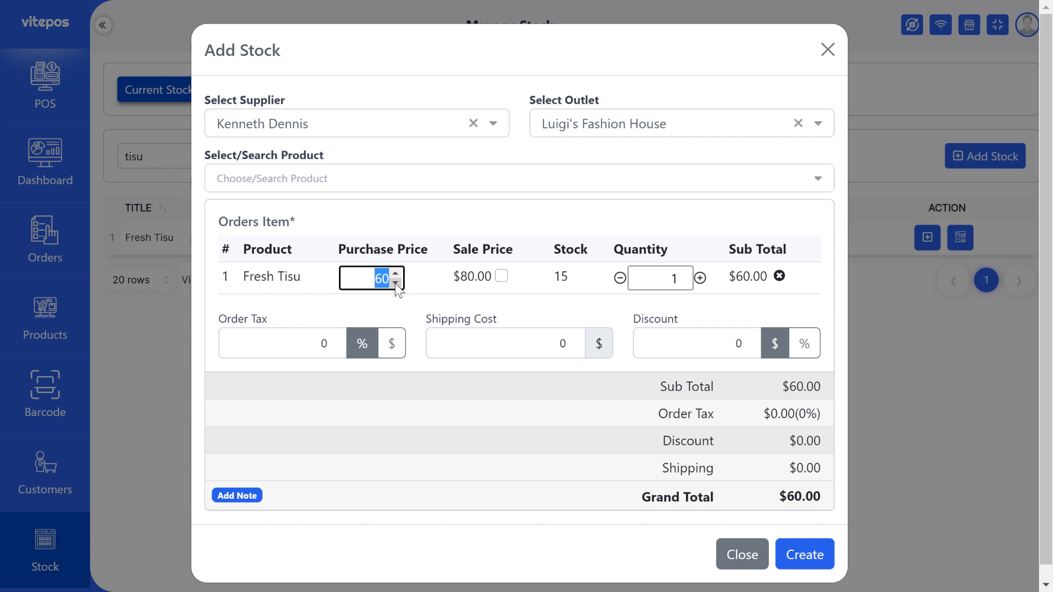
type("80")
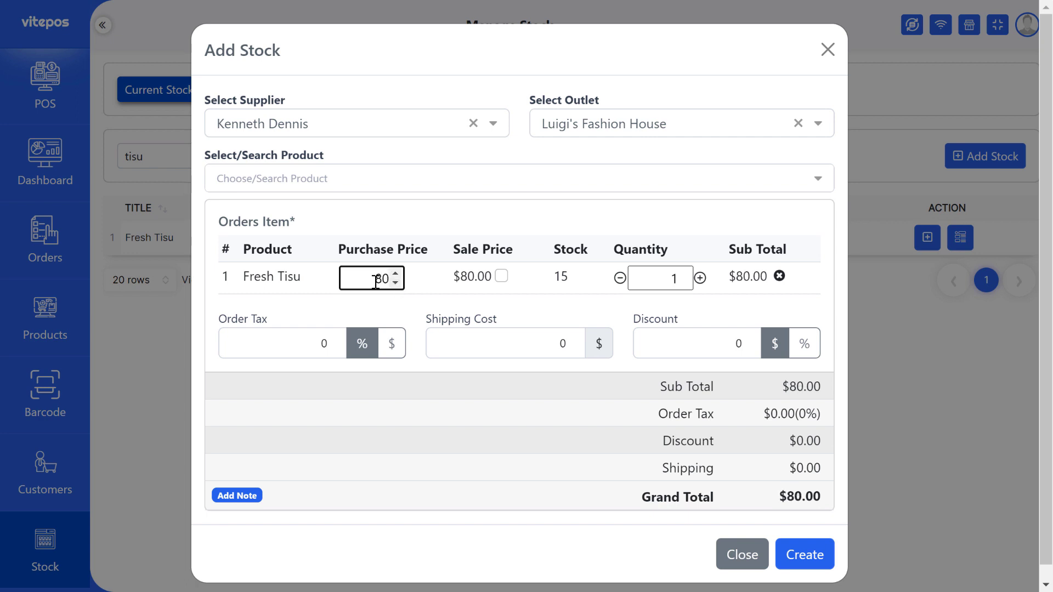
triple_click(474, 243)
left_click(521, 251)
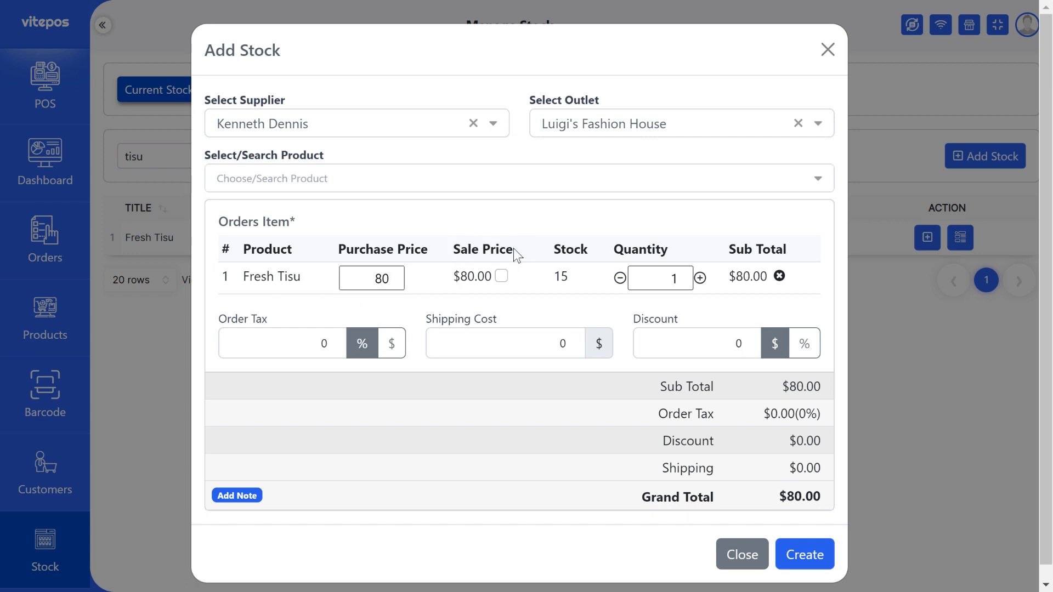
Flag Fresh Tisu for the price update list, set its quantity to 15, then create the purchase and close the dialog
left_click(501, 277)
left_click(678, 279)
type("15")
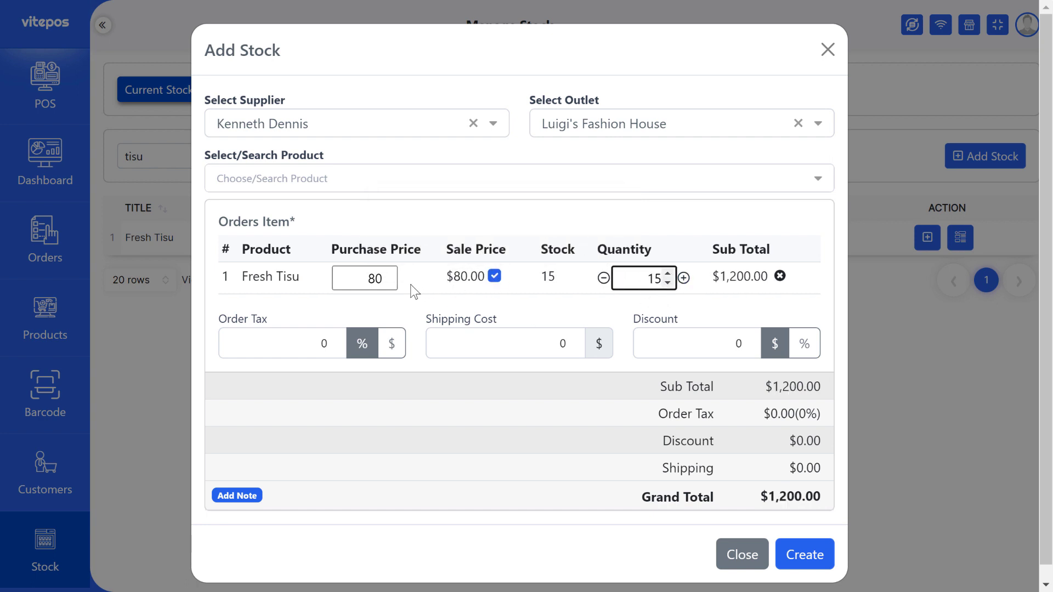
scroll(698, 309, "down", 1)
left_click(805, 542)
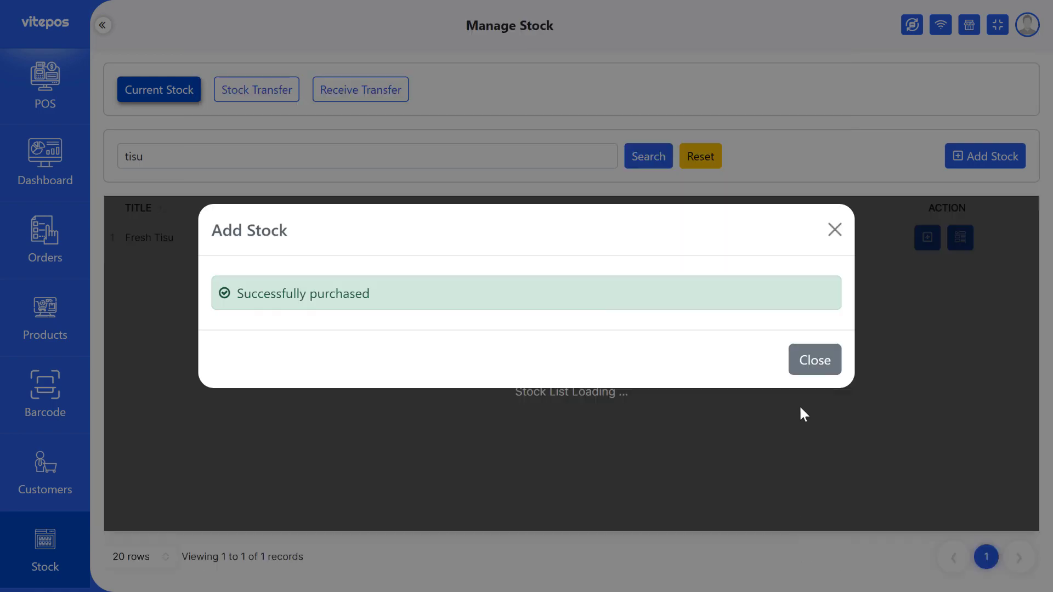
left_click(814, 368)
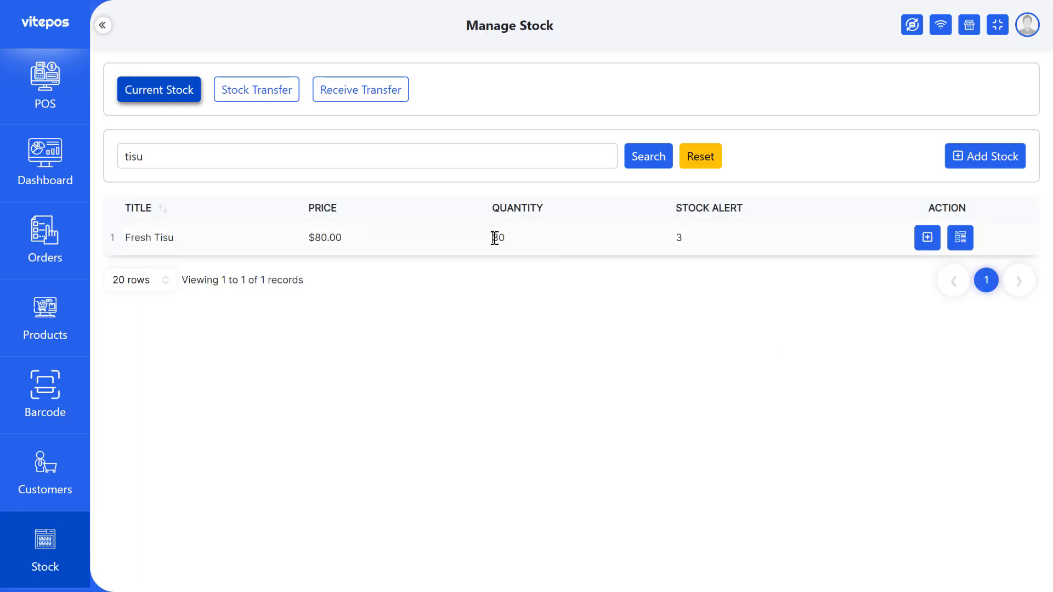
Open the price update list under purchases and examine Fresh Tisu's regular price, sale price, current cost and previous cost
scroll(6, 394, "down", 5)
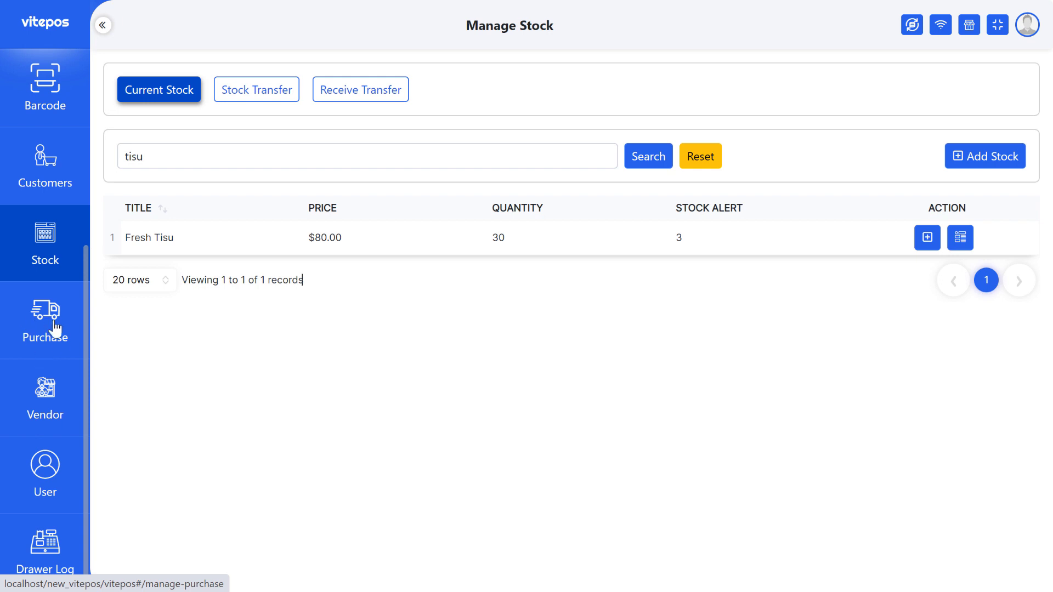
left_click(31, 313)
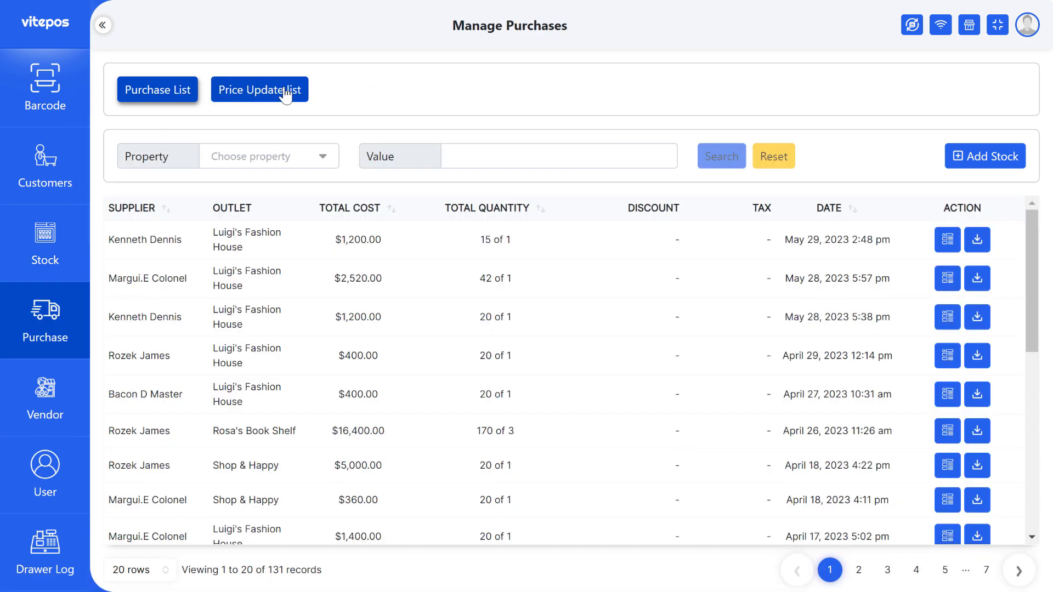
left_click(277, 90)
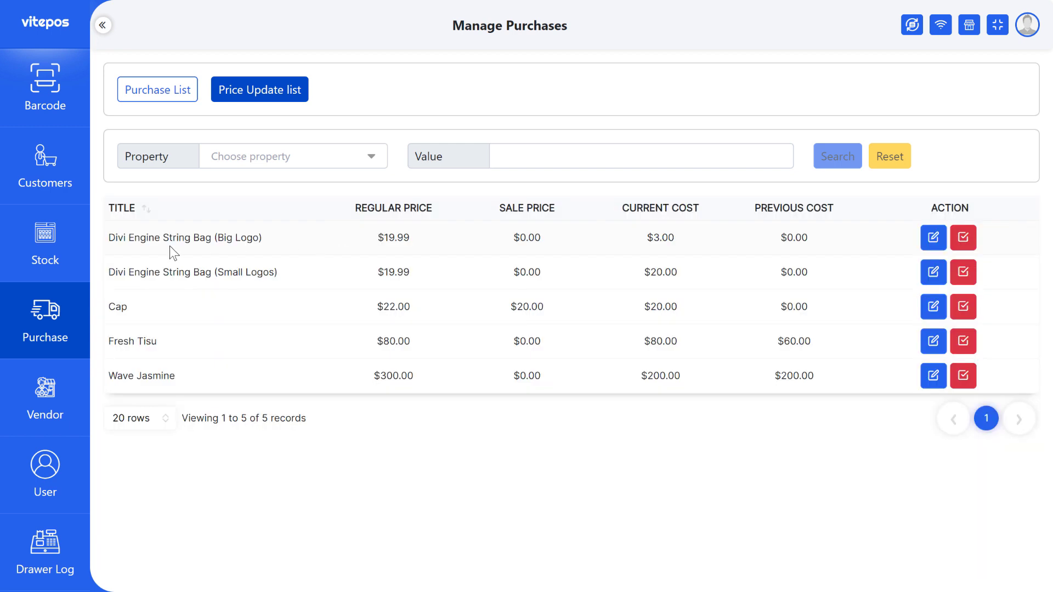
left_click_drag(108, 341, 156, 340)
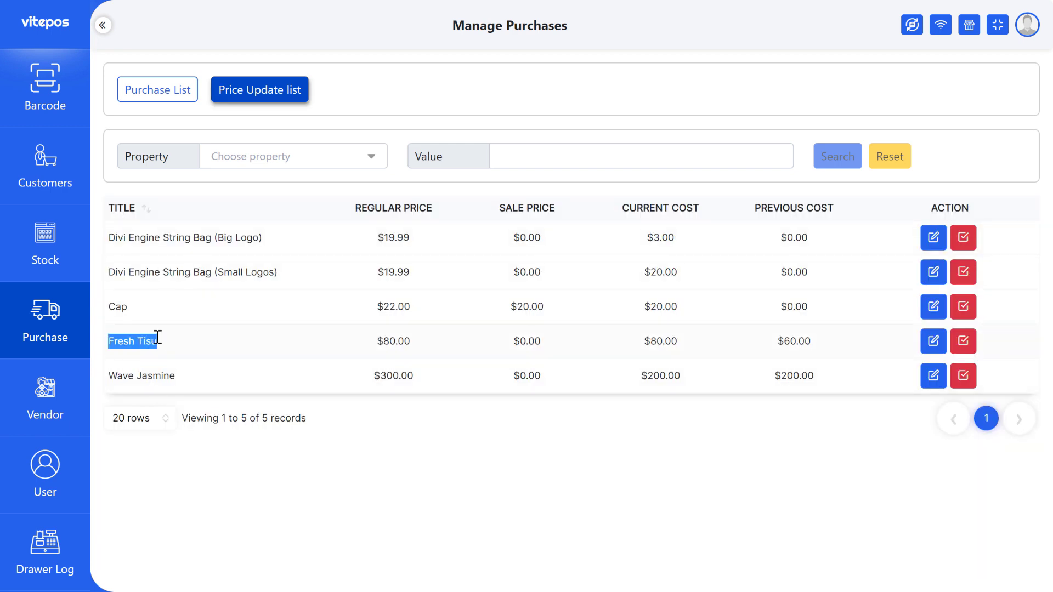
left_click(291, 335)
left_click_drag(373, 341, 412, 341)
left_click_drag(507, 341, 541, 341)
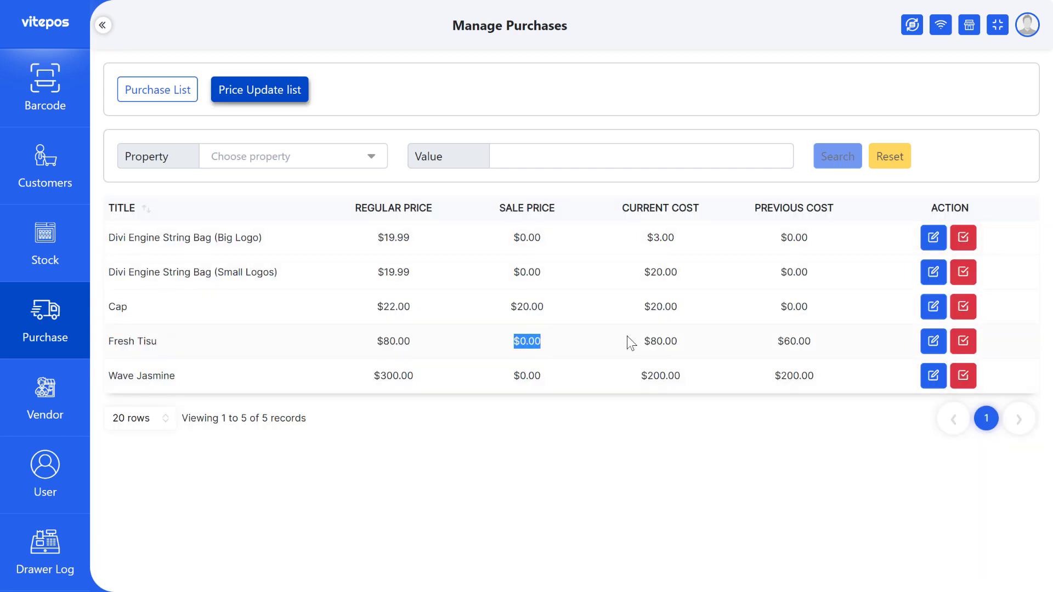
left_click_drag(643, 341, 678, 341)
left_click_drag(776, 341, 811, 341)
left_click(866, 350)
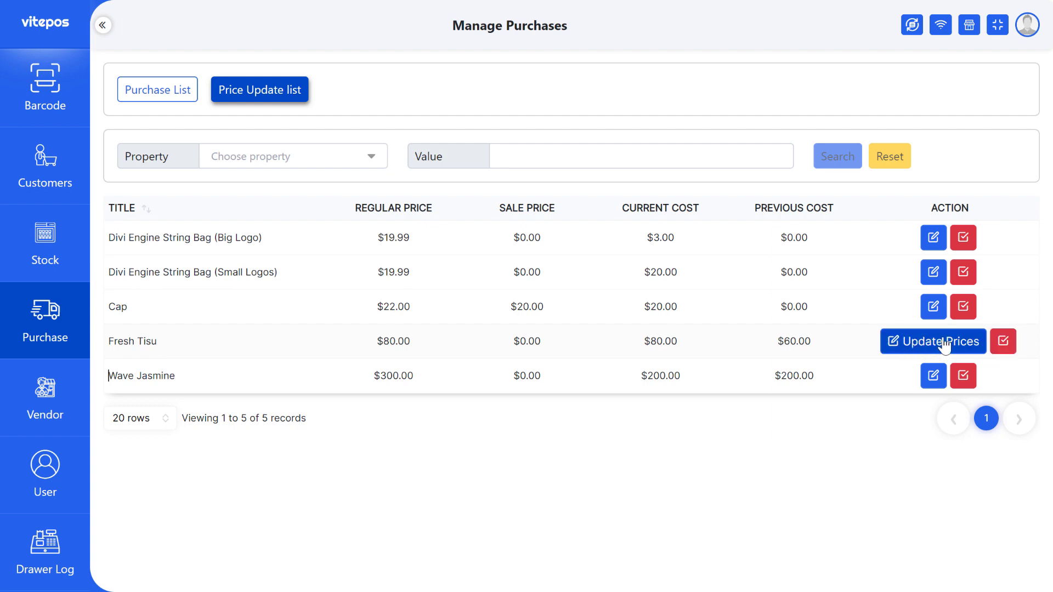
Update the Fresh Tisu prices to a regular price of 100 and a sale price of 90
left_click(943, 343)
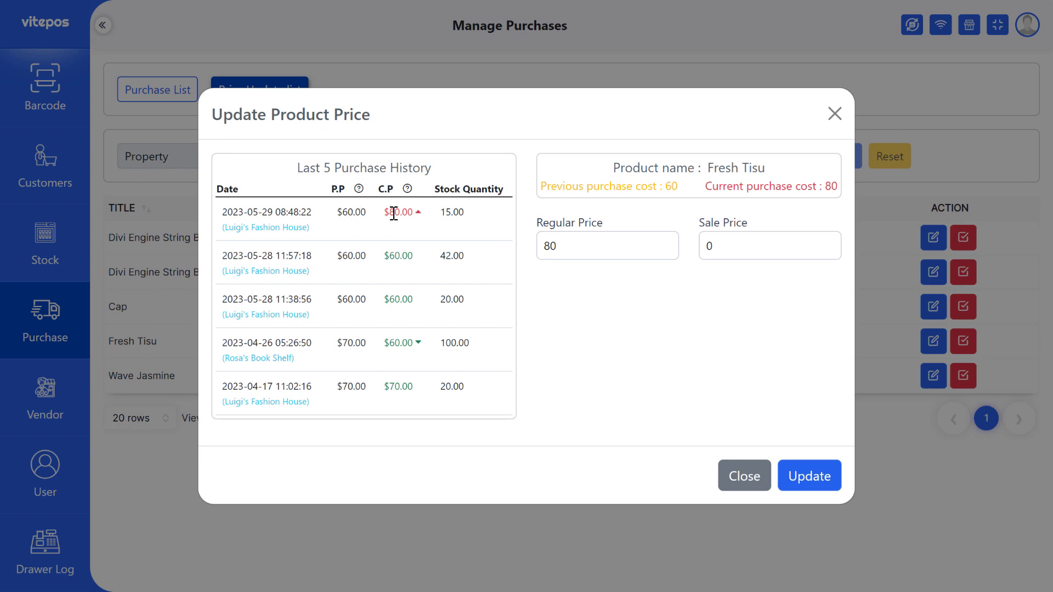
left_click_drag(562, 247, 531, 248)
type("100")
left_click(718, 316)
double_click(704, 247)
type("90")
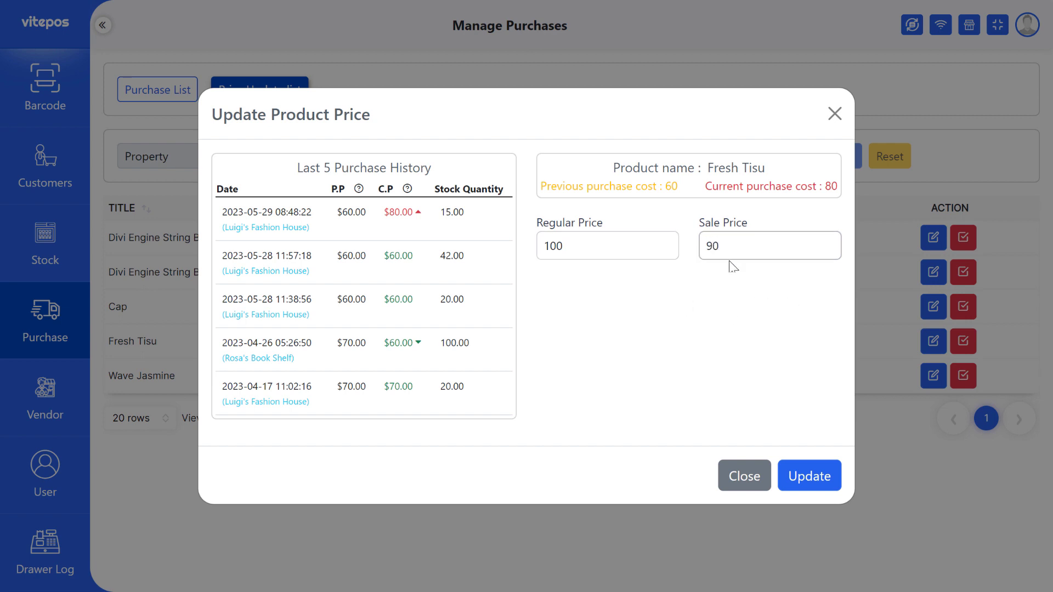
left_click(827, 486)
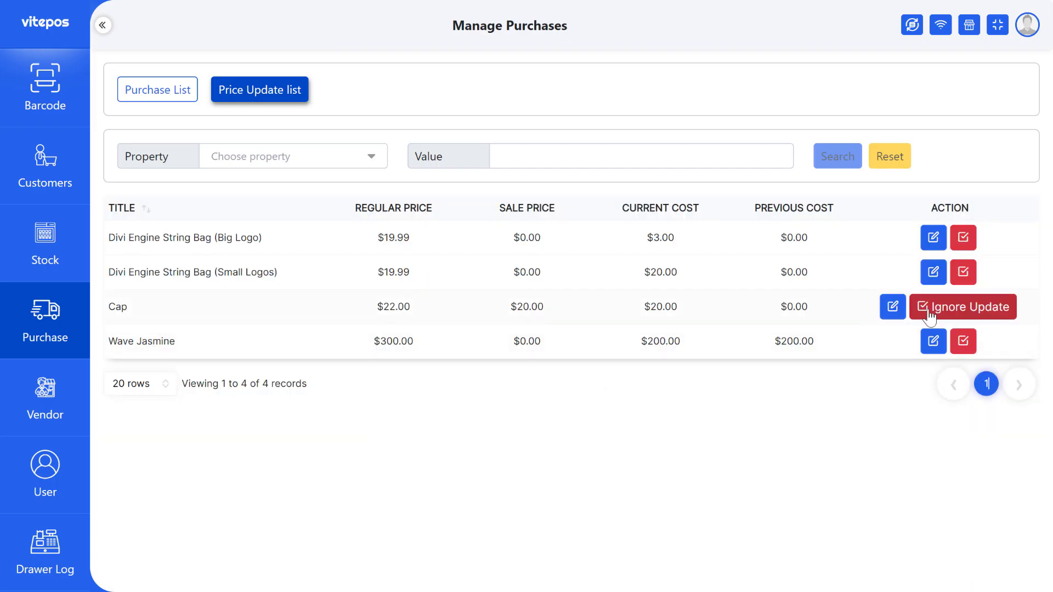
Ignore the pending price update for Cap and confirm the choice
left_click(932, 312)
left_click(488, 373)
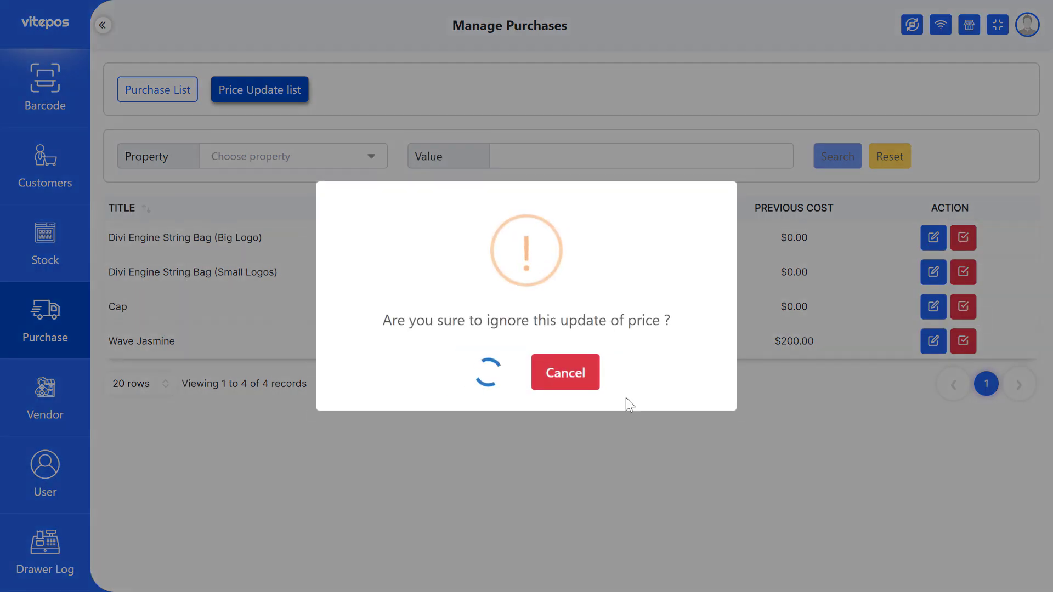